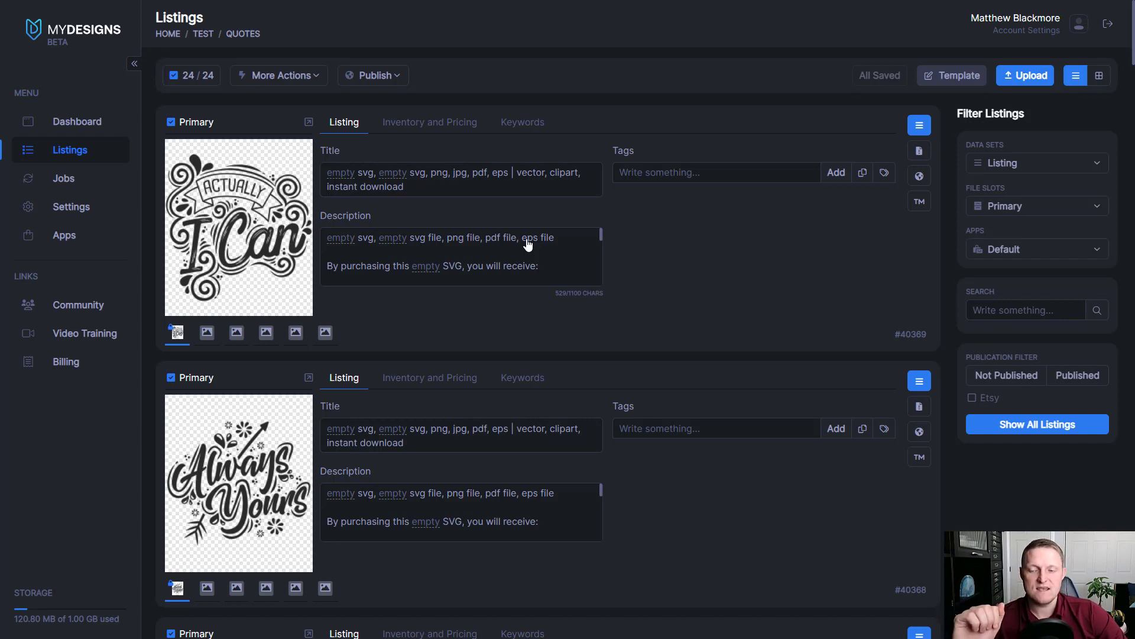
Start a bulk edit of all 24 listings that adds text to the front of the Primary Keyword field.
click(368, 188)
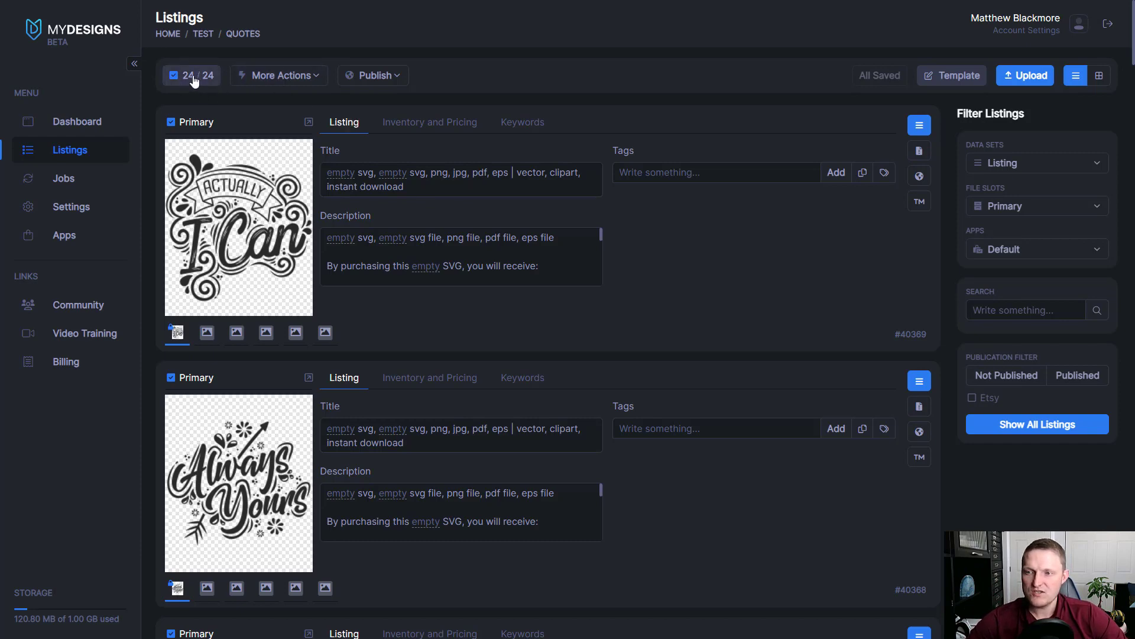
click(286, 82)
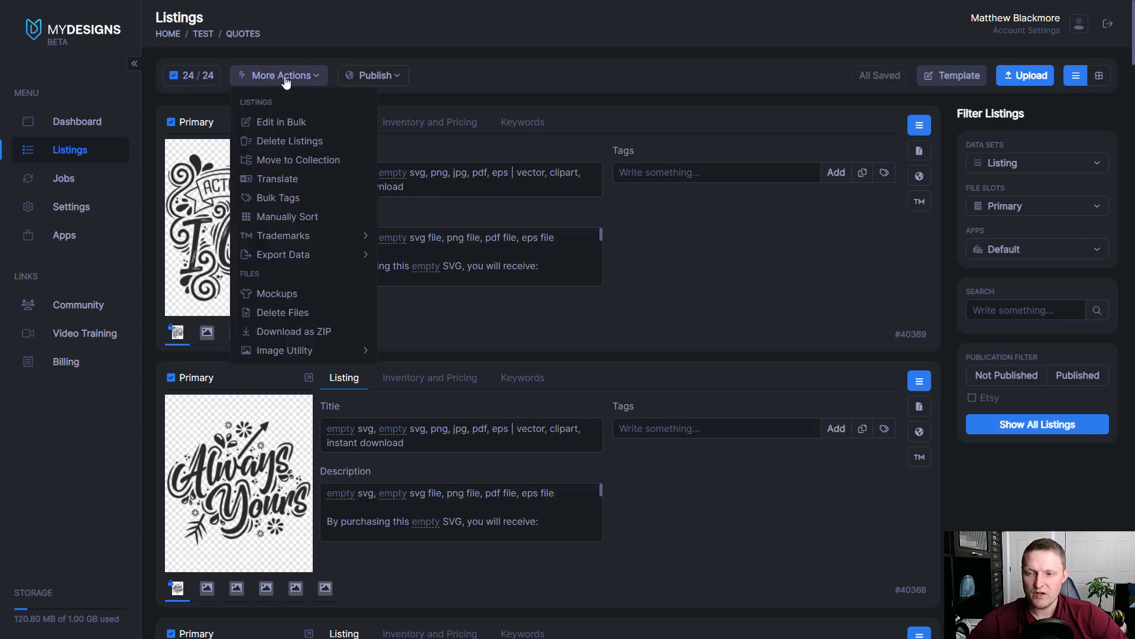
click(280, 121)
click(356, 125)
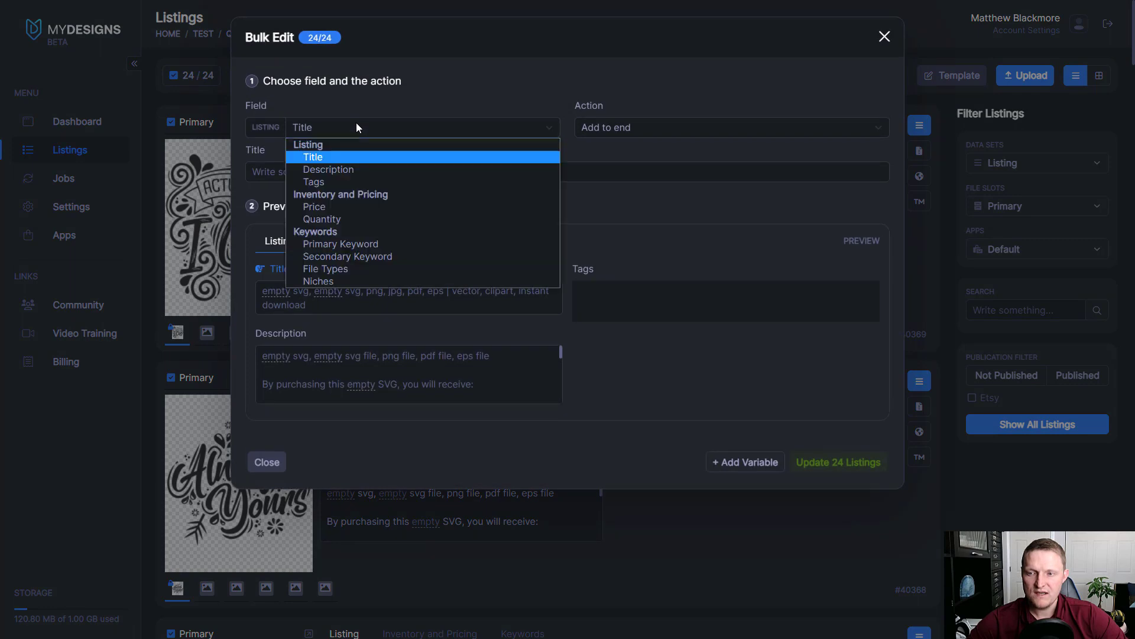
click(329, 243)
click(675, 128)
click(635, 143)
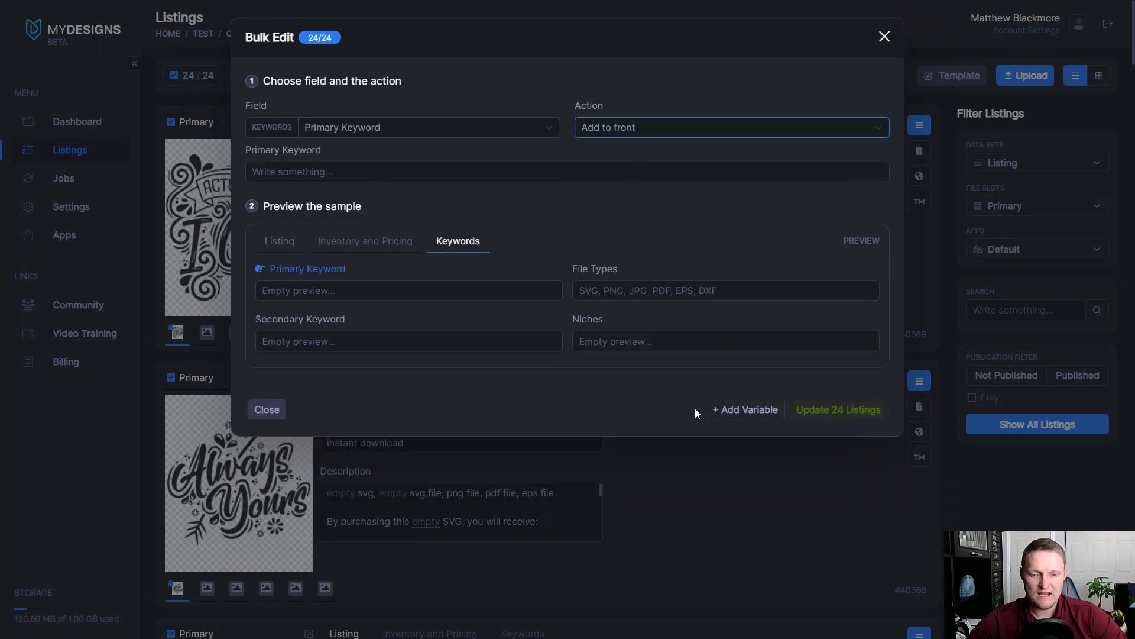
Insert a variable holding the primary file's name as the keyword and apply the update to all 24 listings.
click(745, 409)
click(412, 211)
click(399, 247)
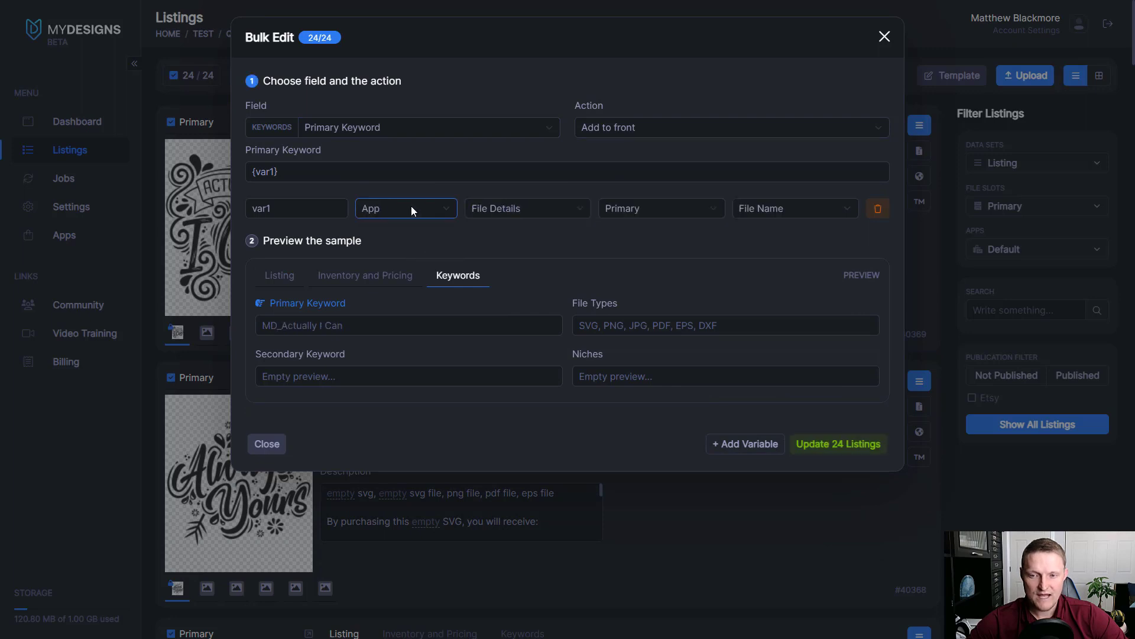
drag(413, 325, 260, 329)
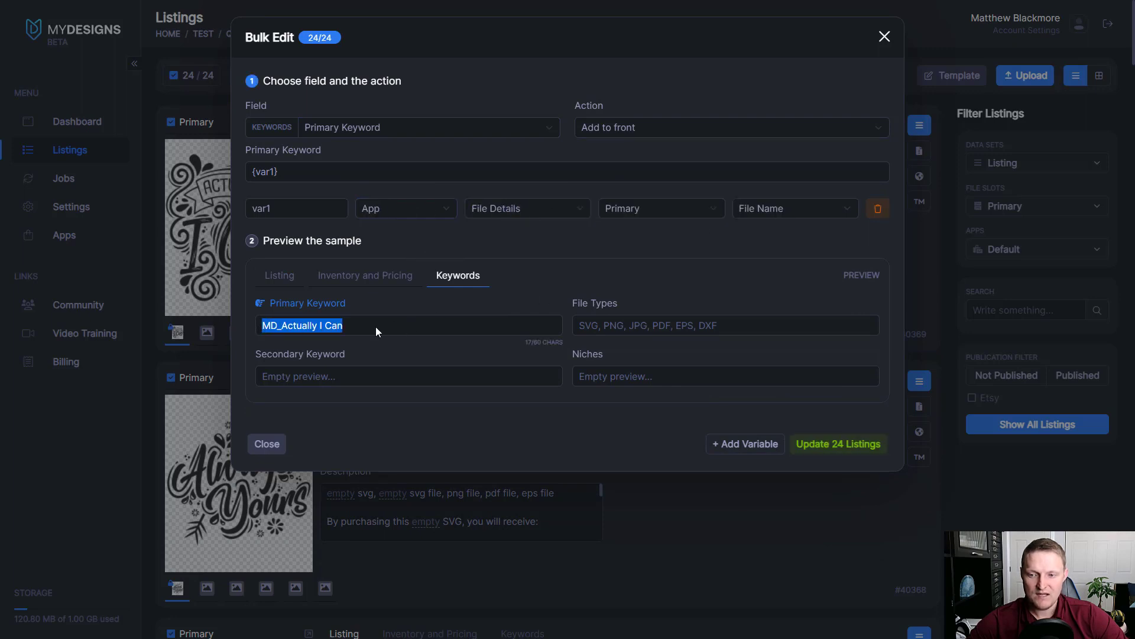
drag(376, 327, 244, 327)
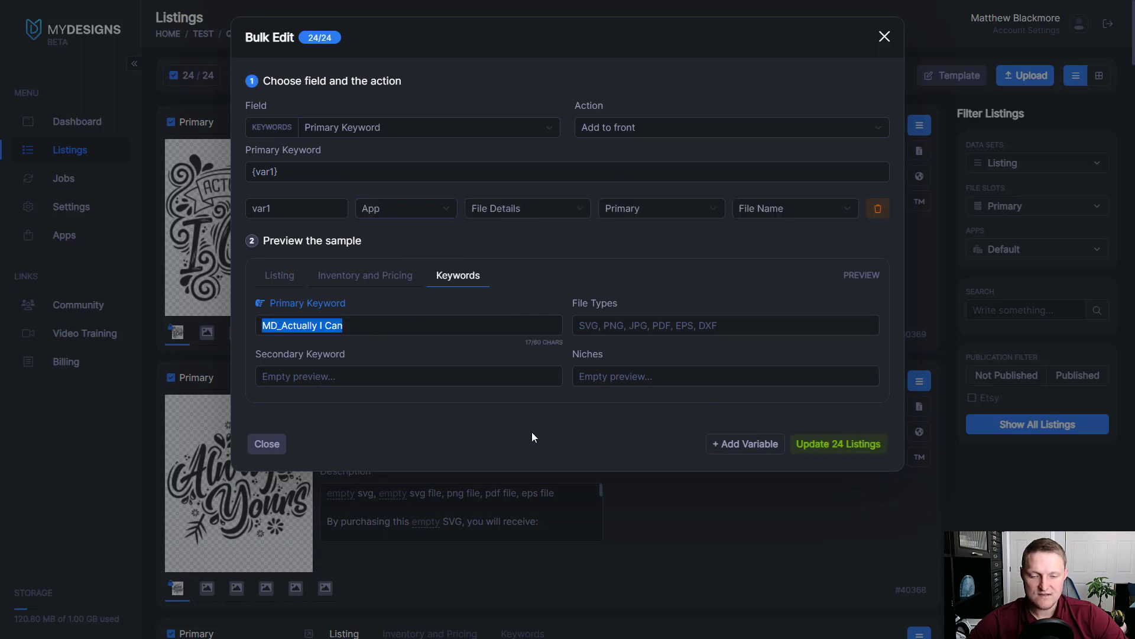
click(857, 451)
click(679, 114)
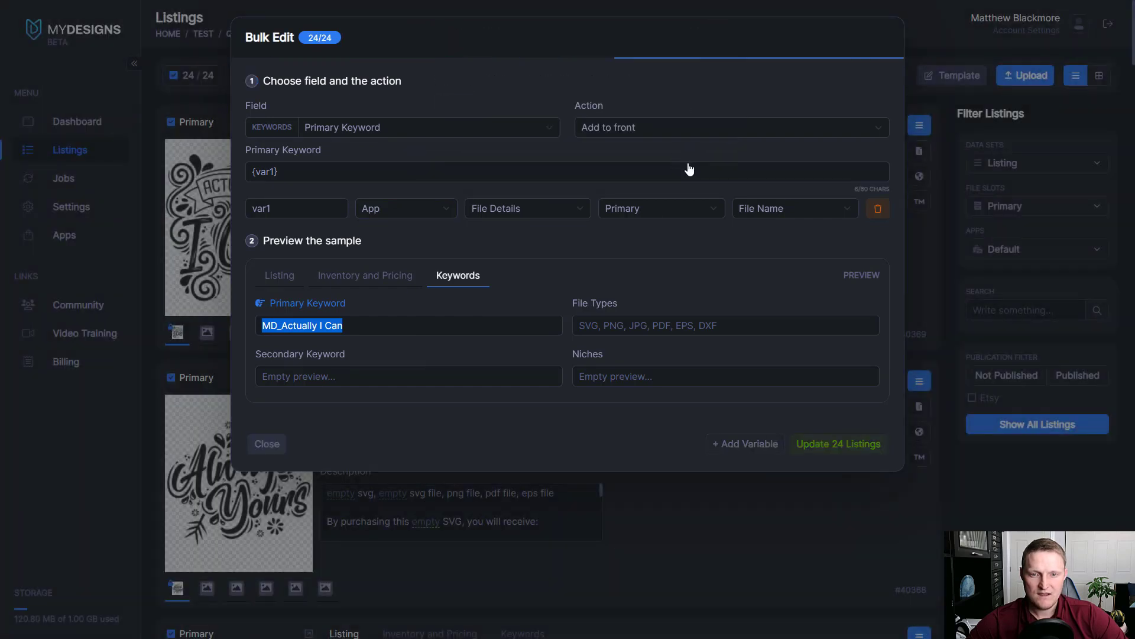
Copy the prefix MD_ from the first listing's primary keyword.
click(536, 126)
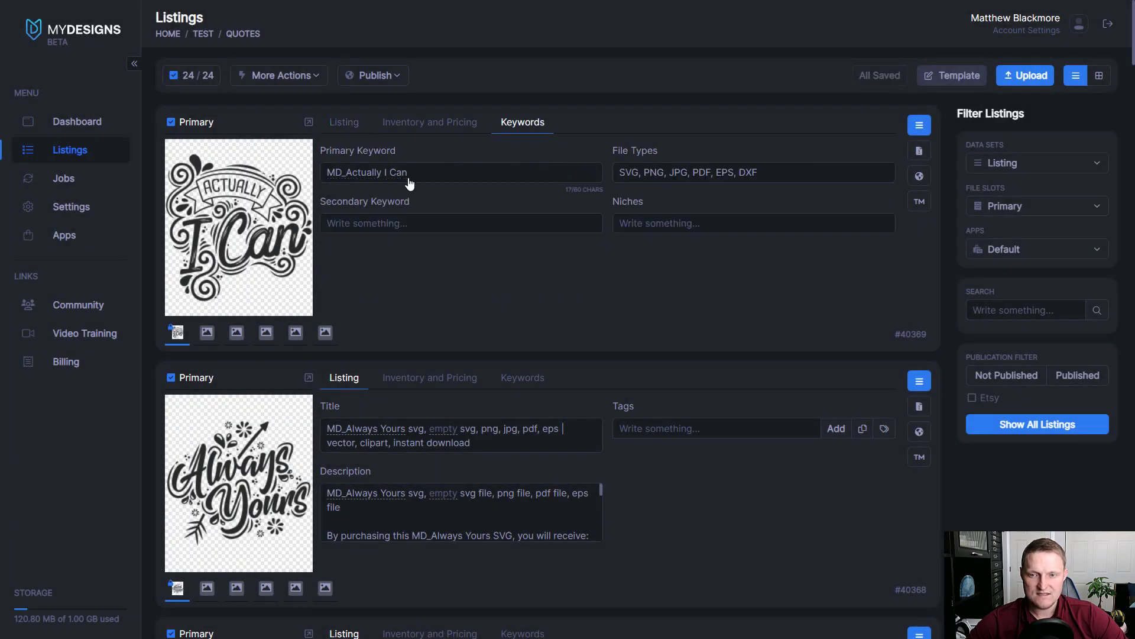
click(344, 121)
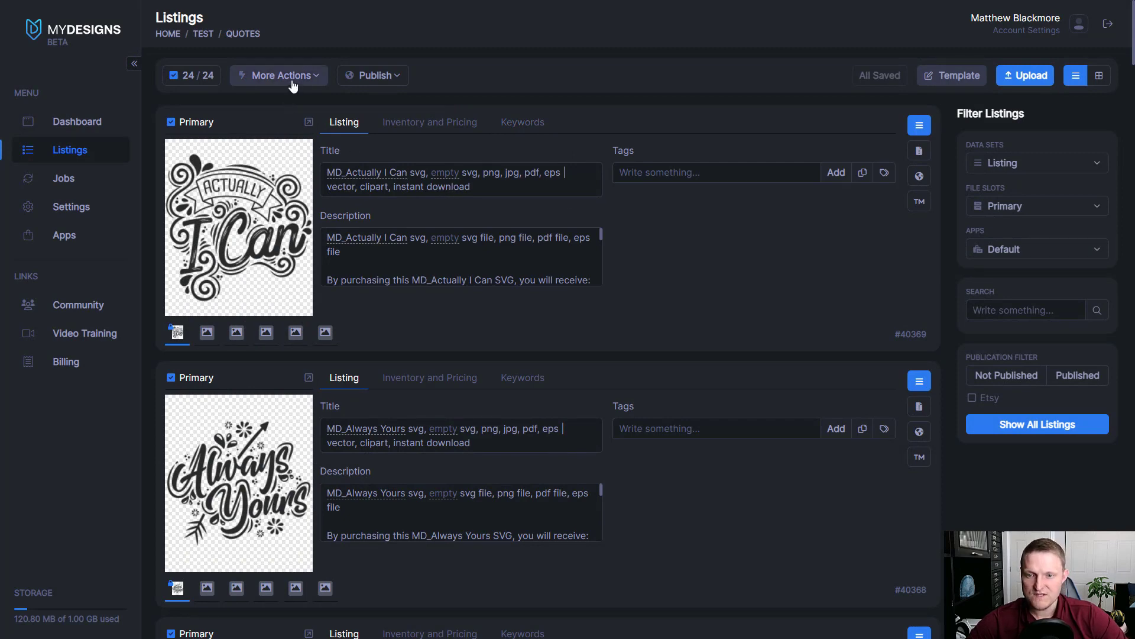
click(522, 122)
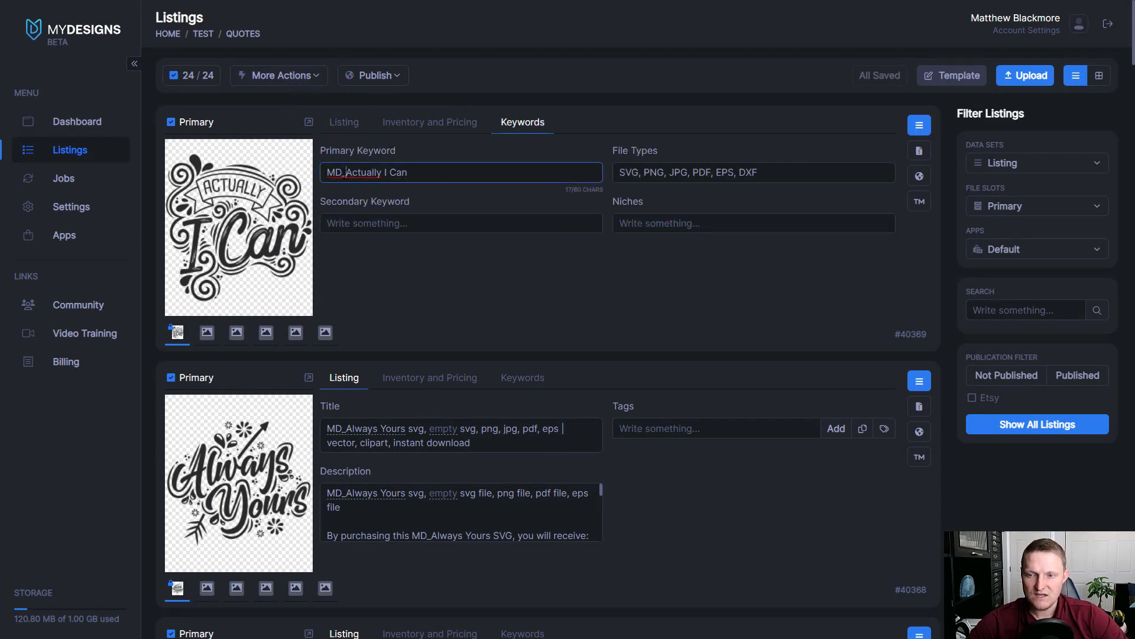
drag(327, 172, 346, 172)
key(ctrl+c)
Bulk edit the Primary Keyword field of all 24 listings to find and delete MD_.
click(281, 76)
click(278, 119)
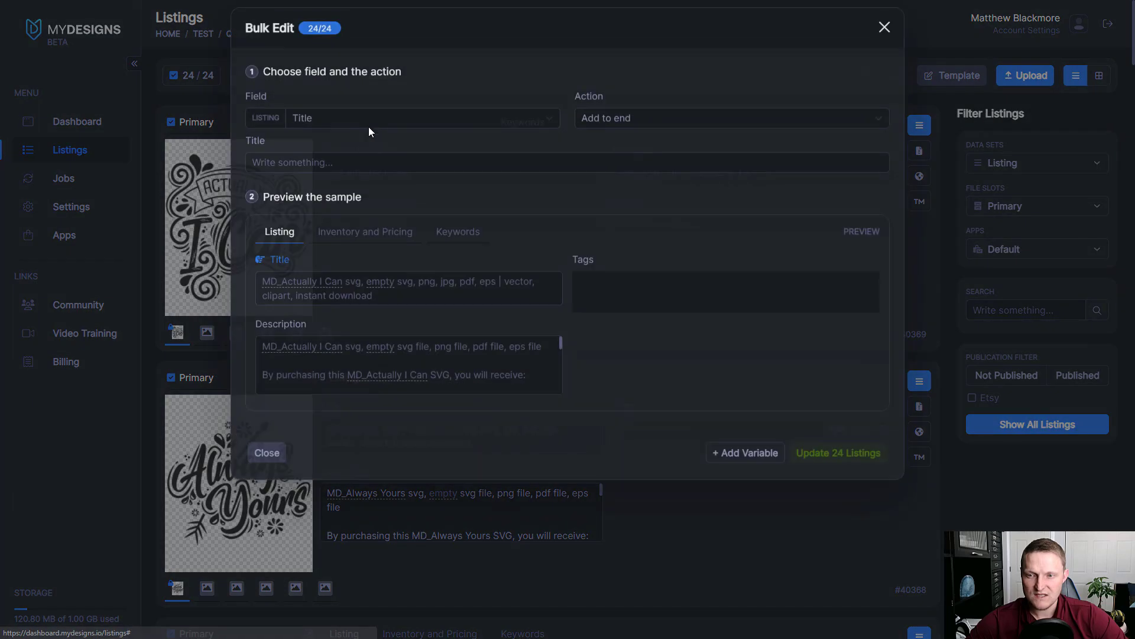
click(378, 127)
click(349, 243)
click(592, 127)
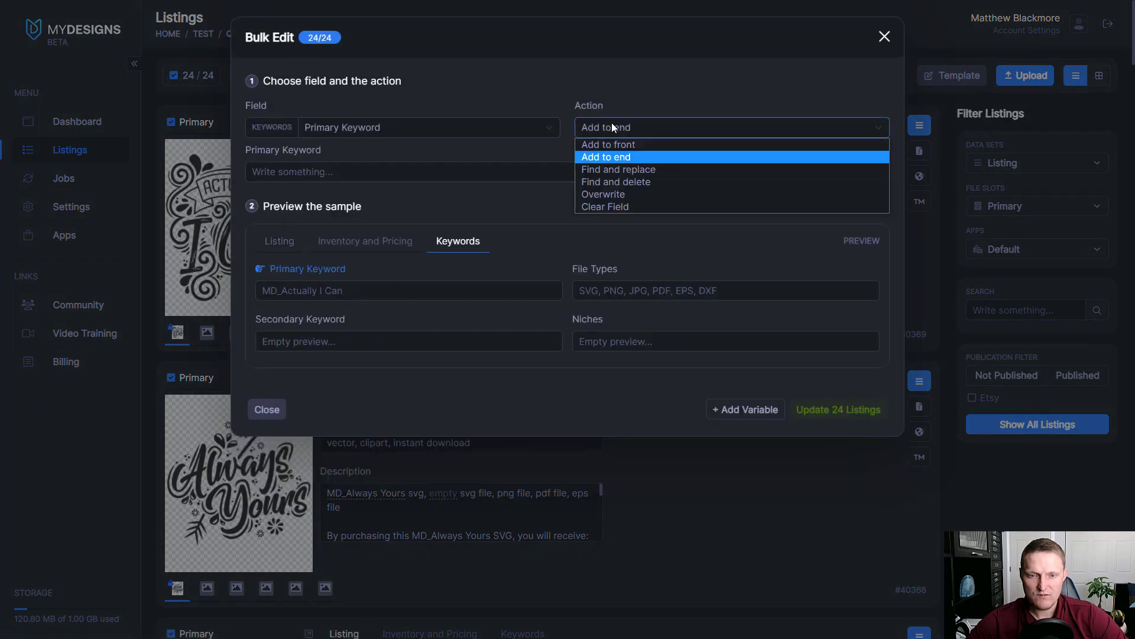
click(624, 183)
click(511, 171)
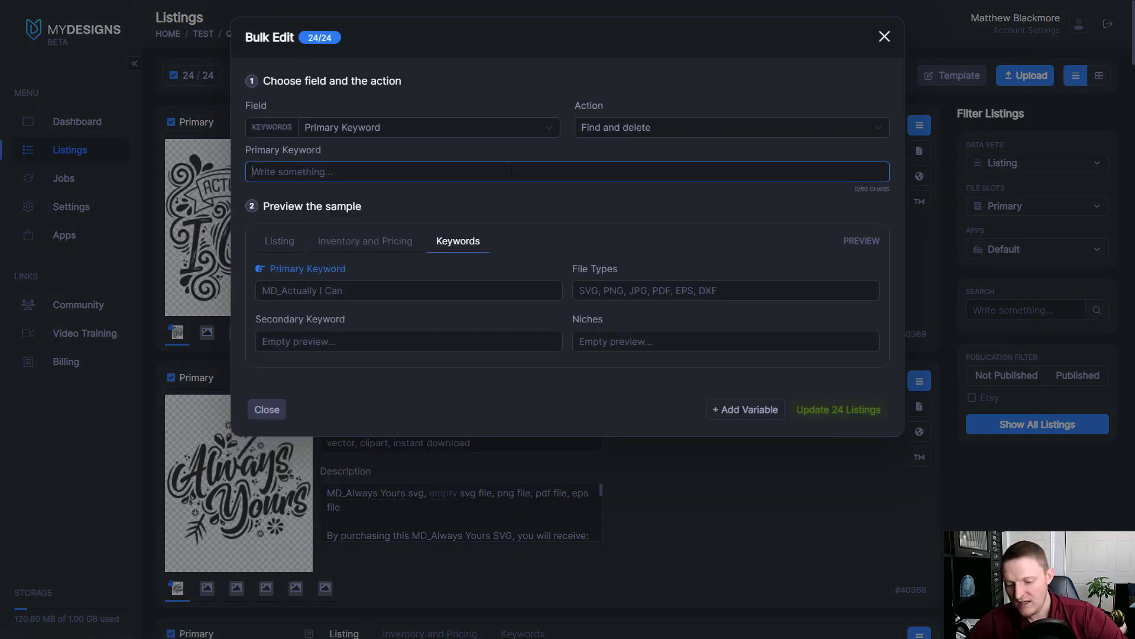
key(ctrl+v)
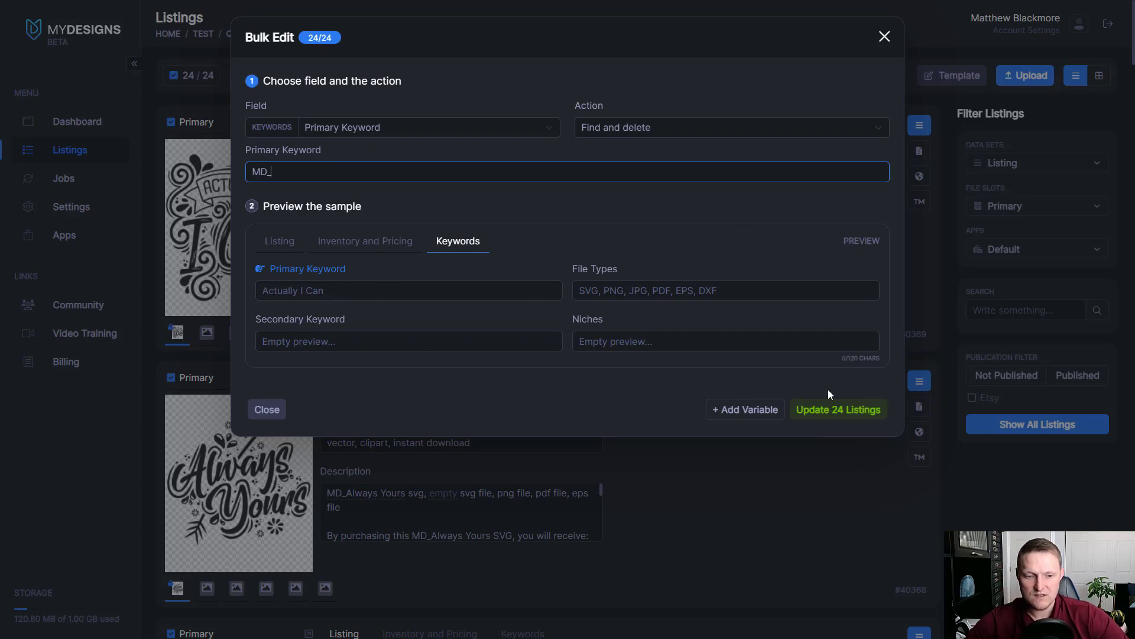
click(834, 408)
click(680, 127)
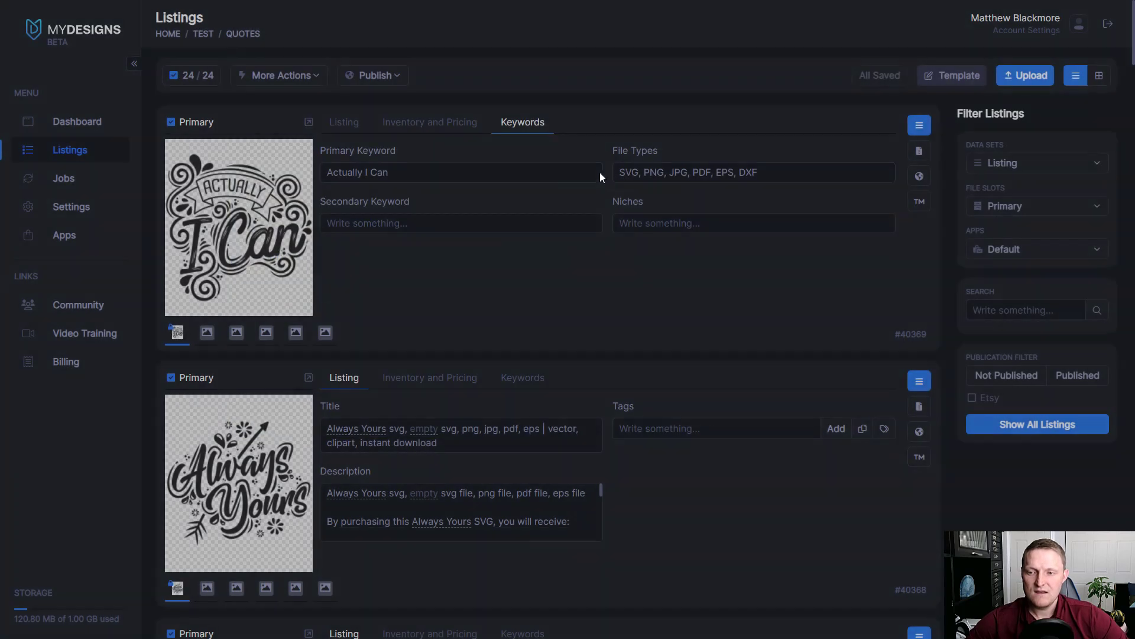
Check the first listing's texts and keywords, and set up a bulk edit that adds to the front of the Niches field.
click(344, 121)
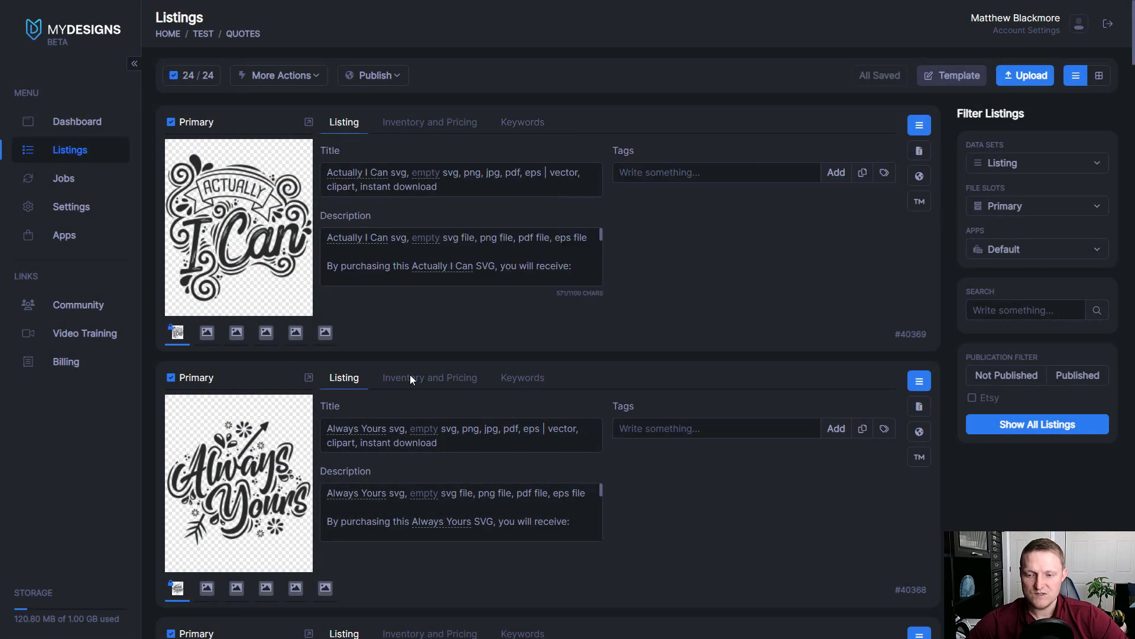
click(422, 173)
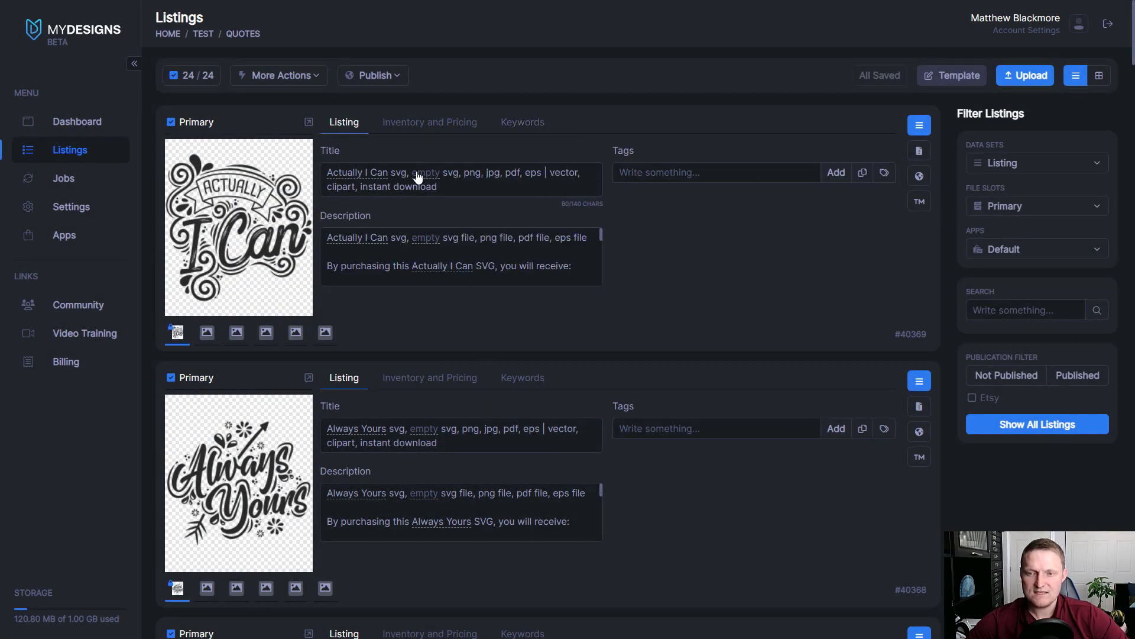
click(514, 122)
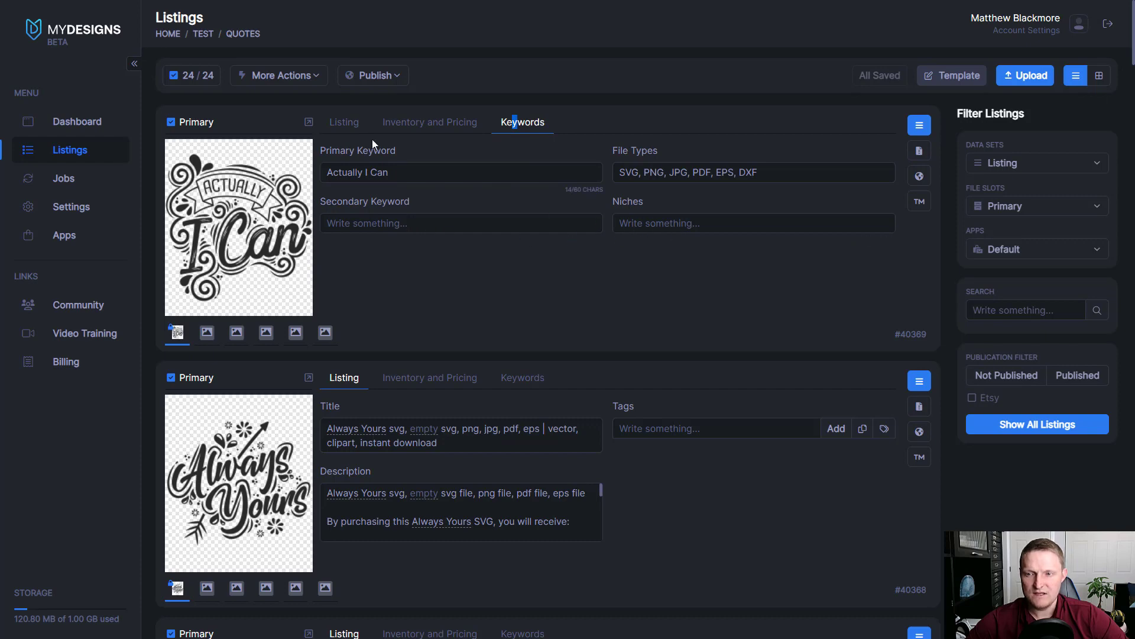
click(260, 77)
click(289, 117)
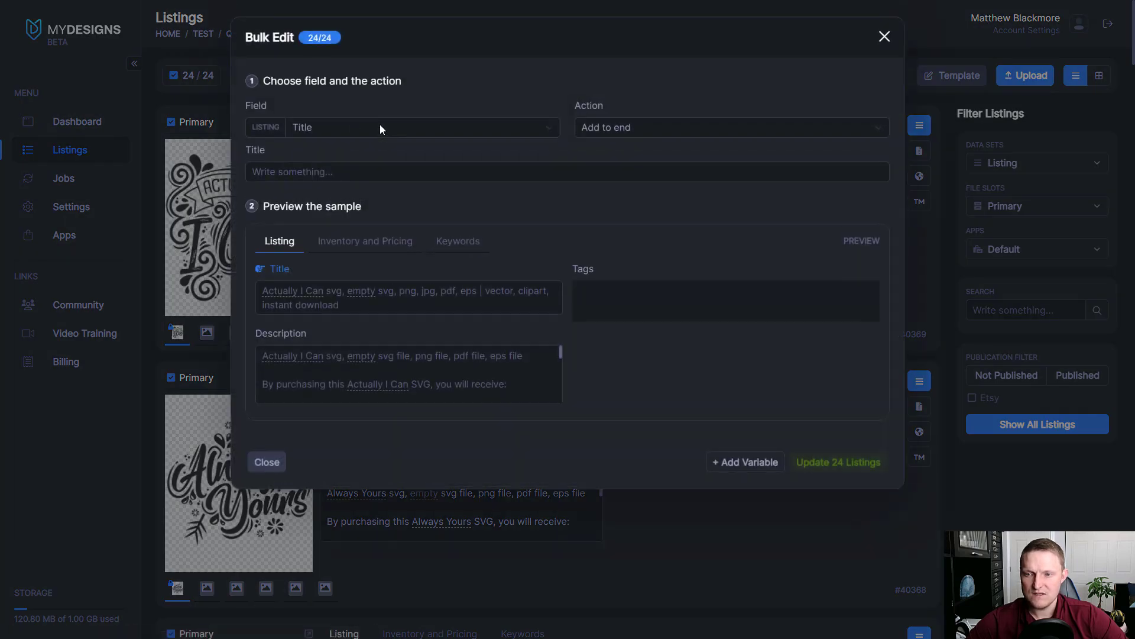
click(380, 129)
click(344, 277)
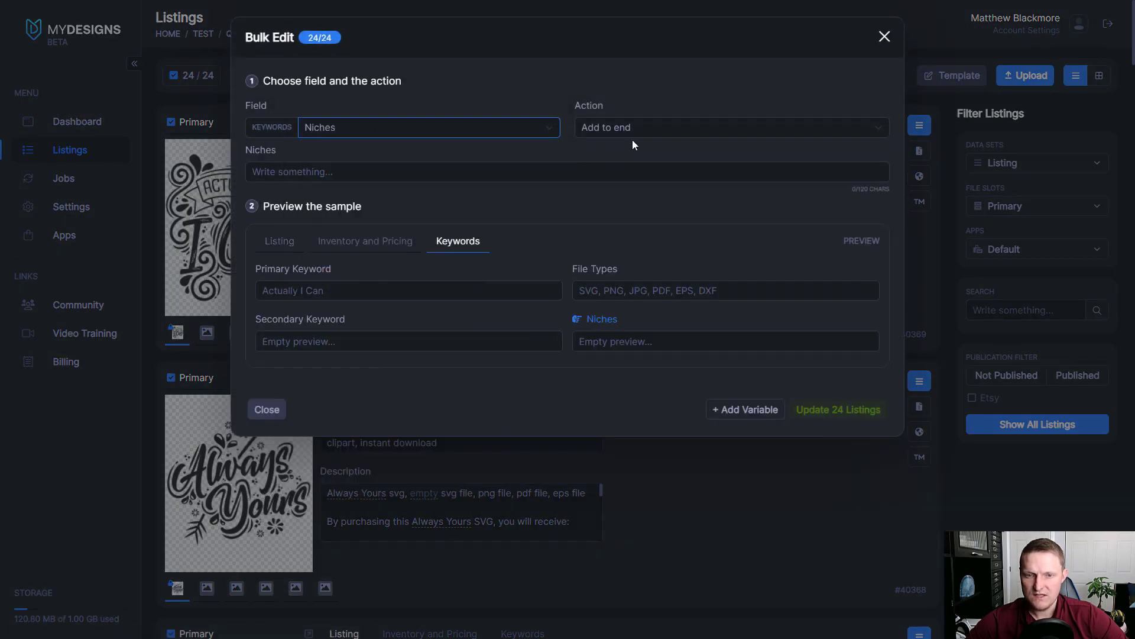
click(633, 131)
click(616, 153)
Enter Quotes as the niche and apply the update to all 24 listings.
click(508, 177)
text(Qu)
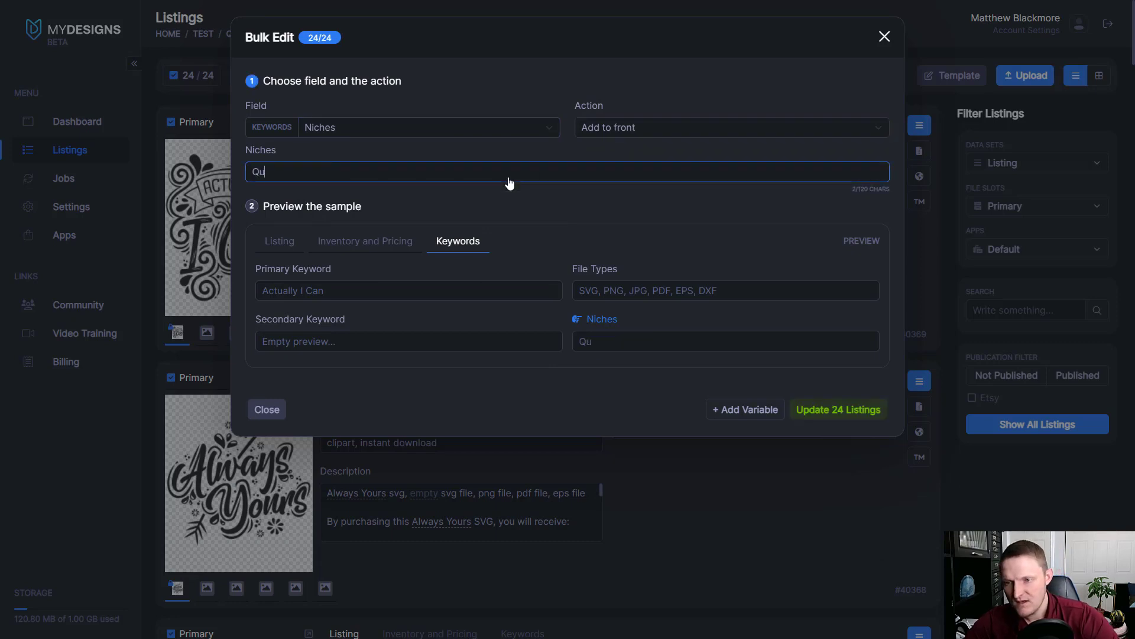
text(otes)
click(654, 257)
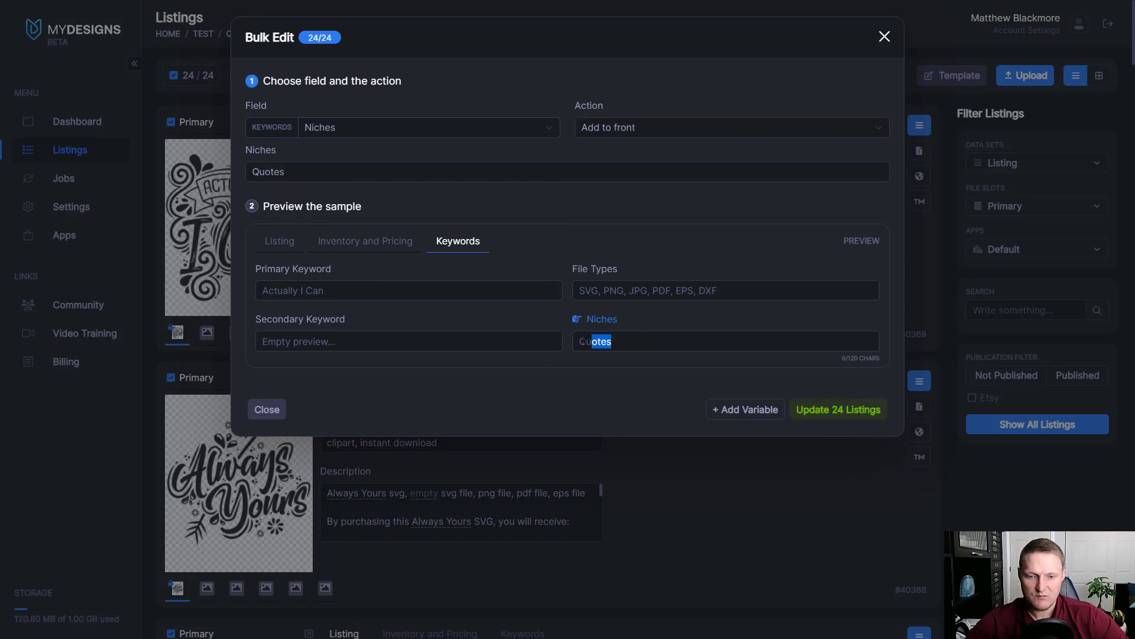
click(834, 410)
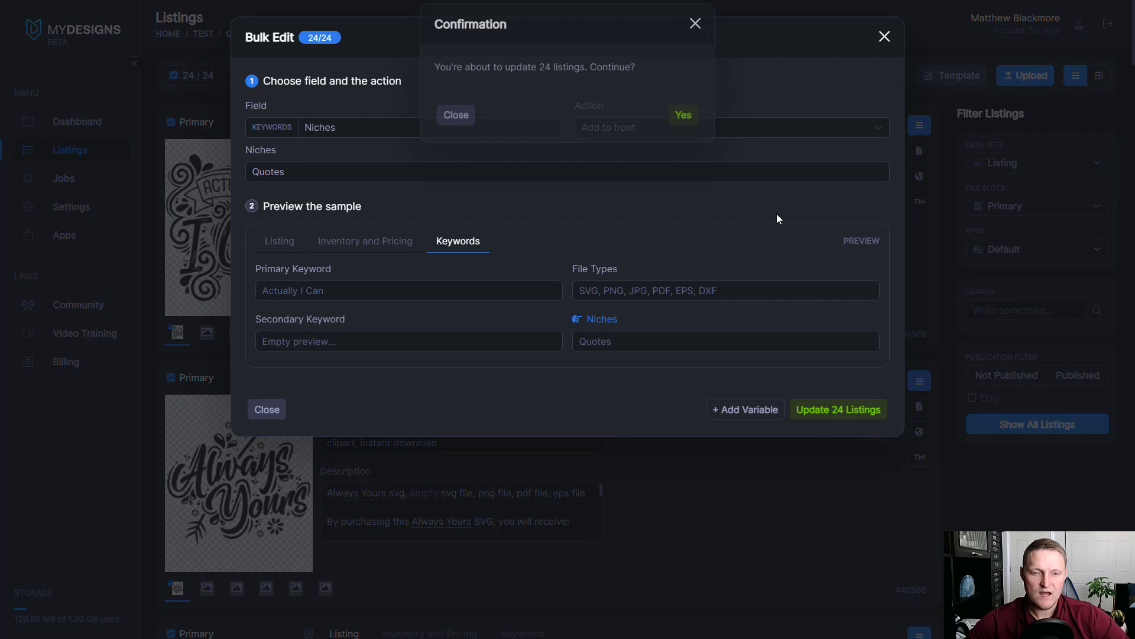
click(686, 127)
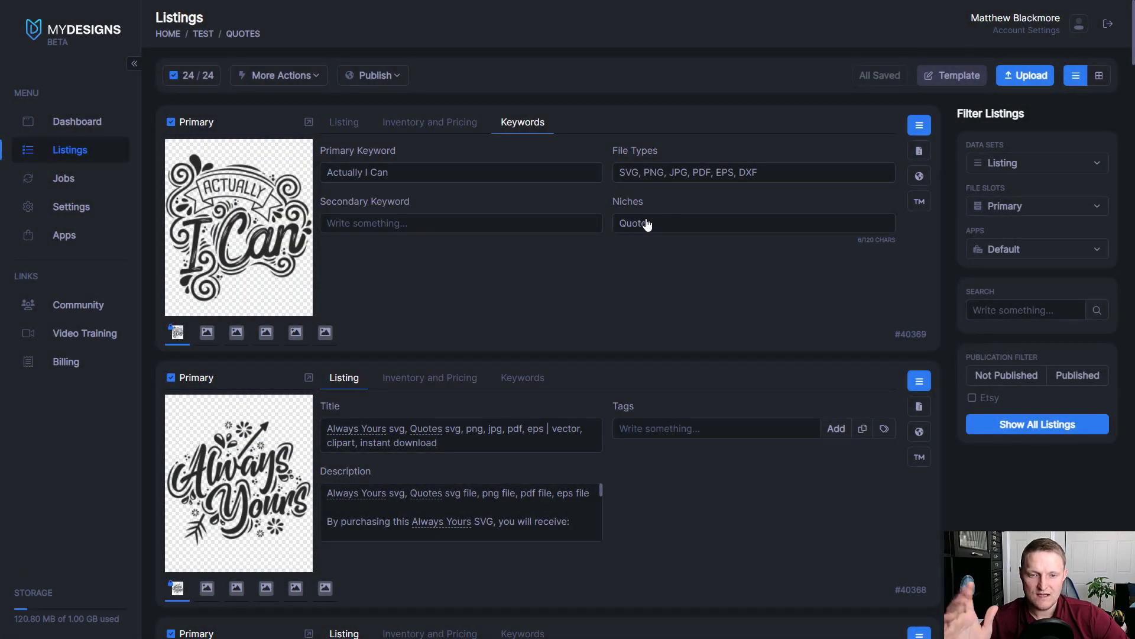
Check the first listing's title and description, and copy the entire tag list from the untitled Notepad document.
click(345, 122)
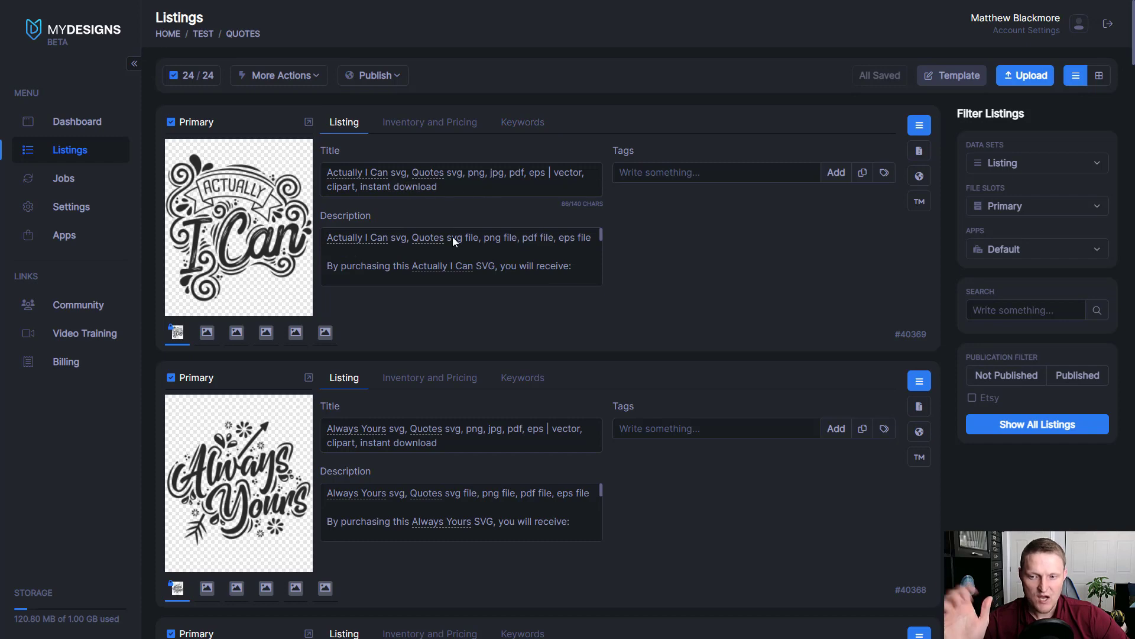
click(371, 251)
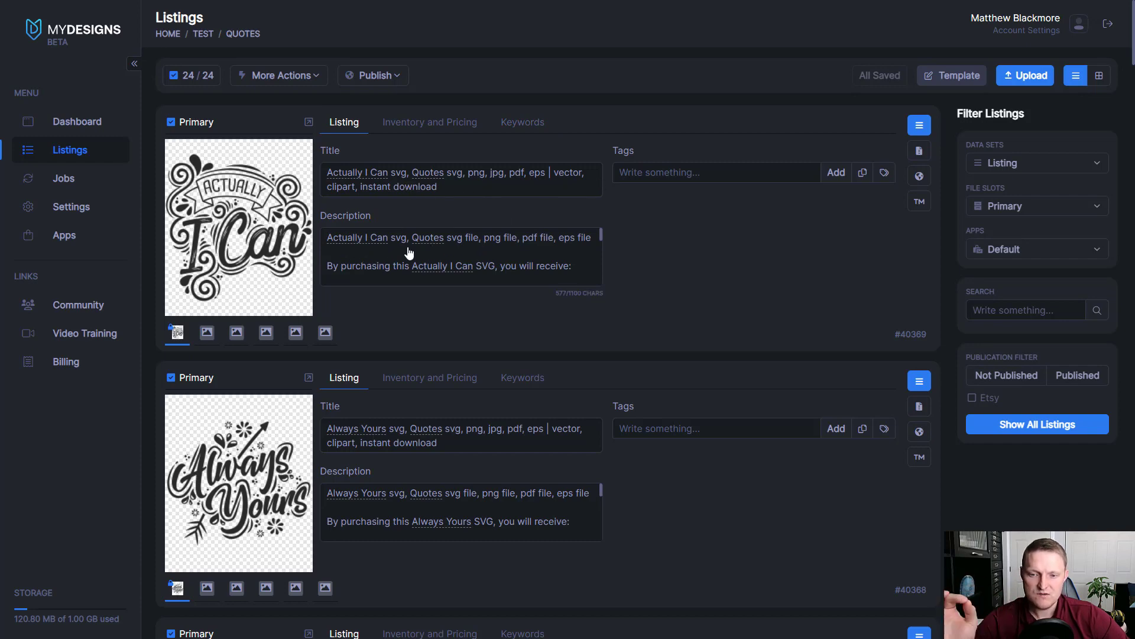
scroll(437, 263, down, 2)
scroll(438, 263, up, 2)
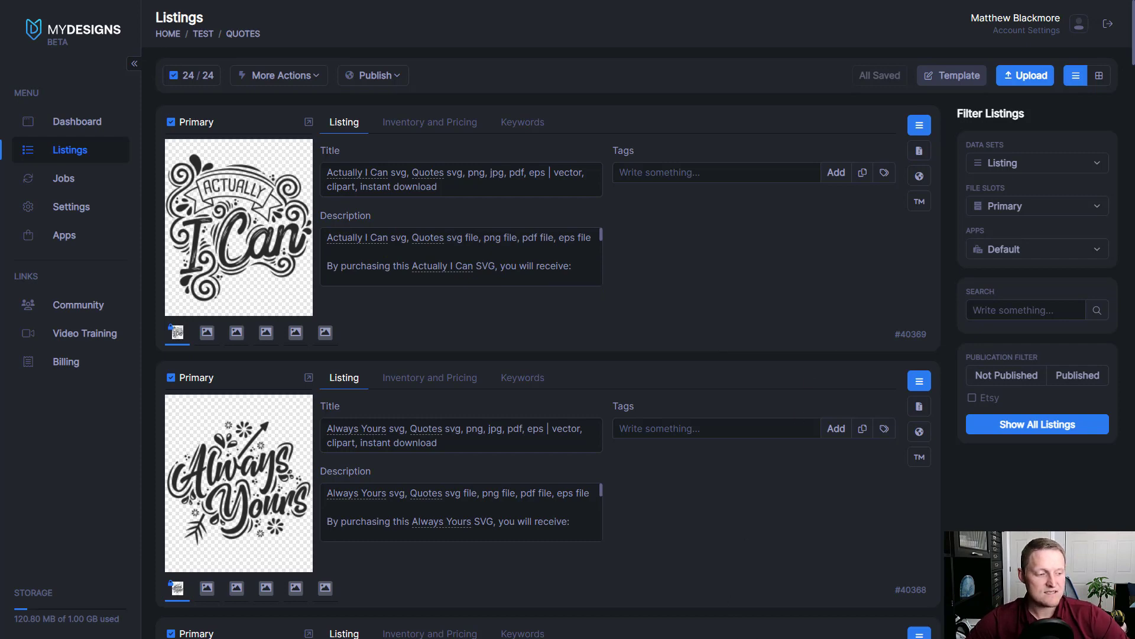
key(alt+Tab)
key(ctrl+a)
key(ctrl+c)
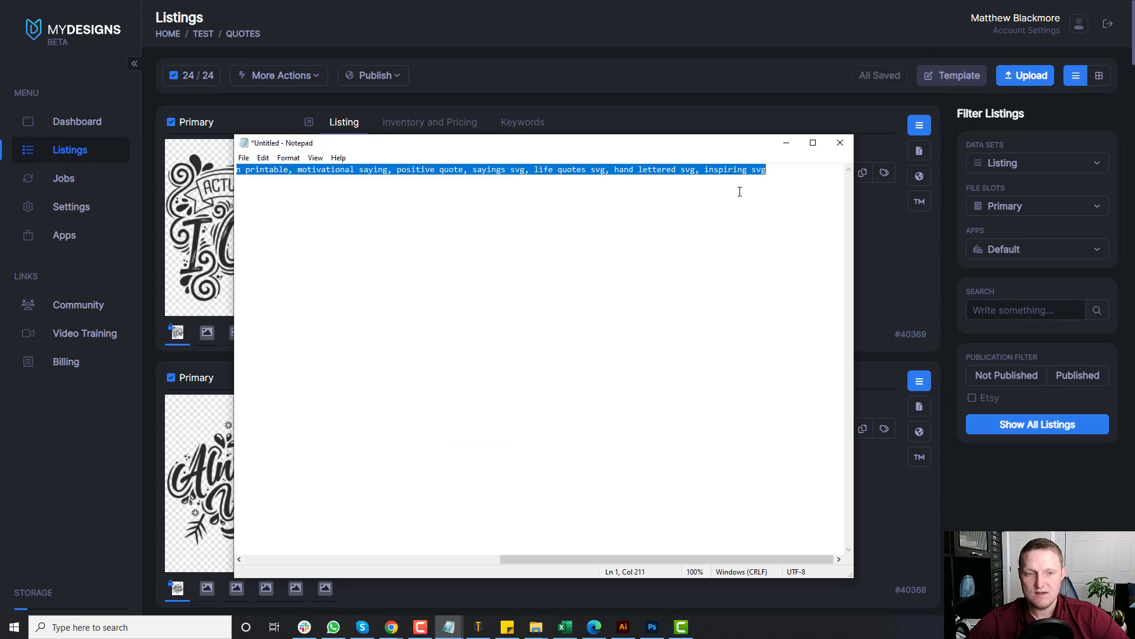
click(778, 143)
Bulk edit the Tags field of all 24 listings, adding the copied motivational quote tags to the front.
click(283, 76)
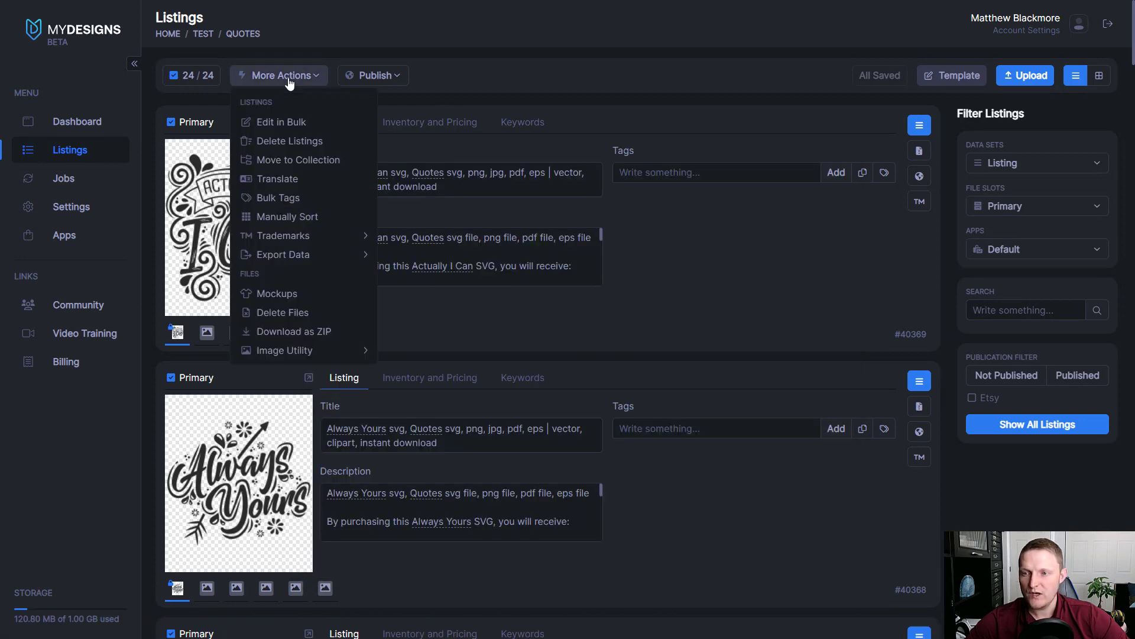
click(280, 124)
click(335, 130)
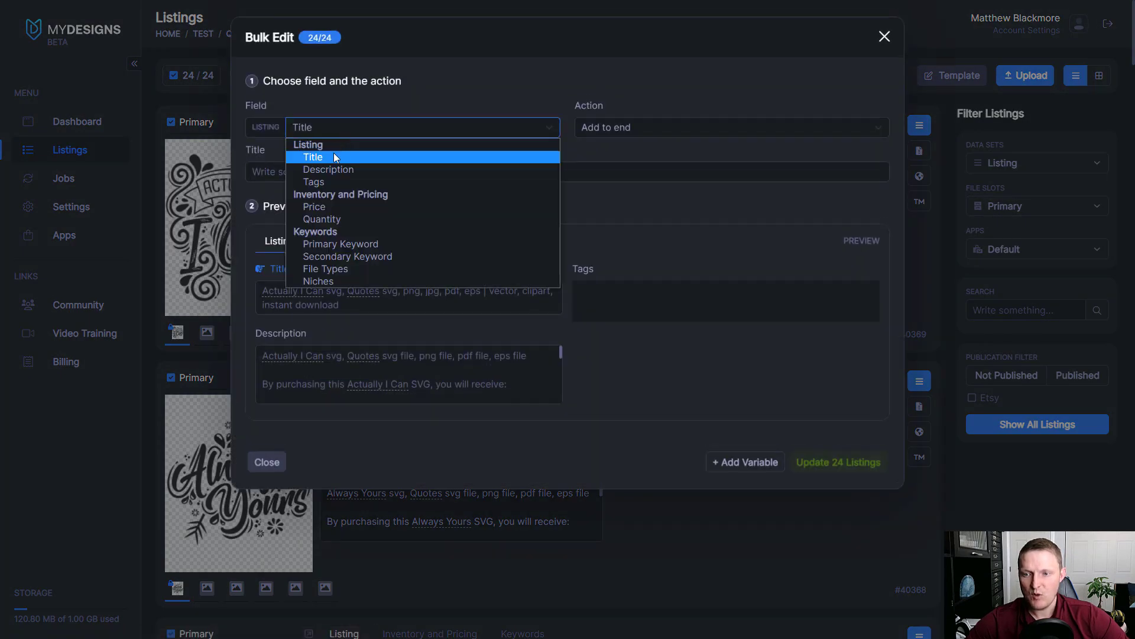
click(325, 183)
click(630, 134)
click(621, 152)
click(505, 173)
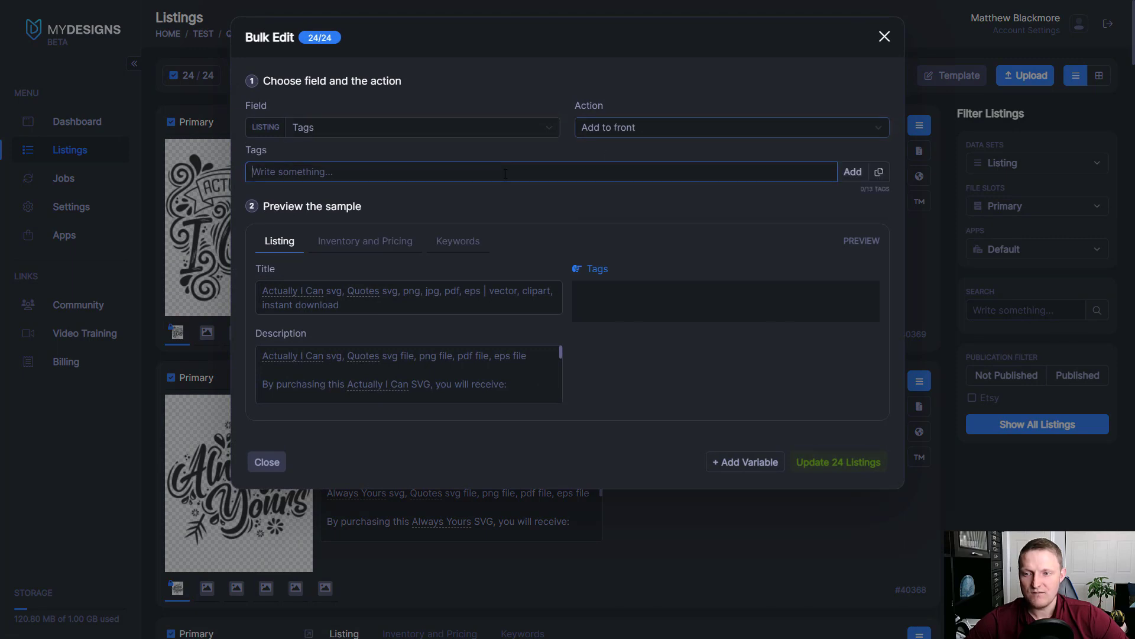
key(ctrl+v)
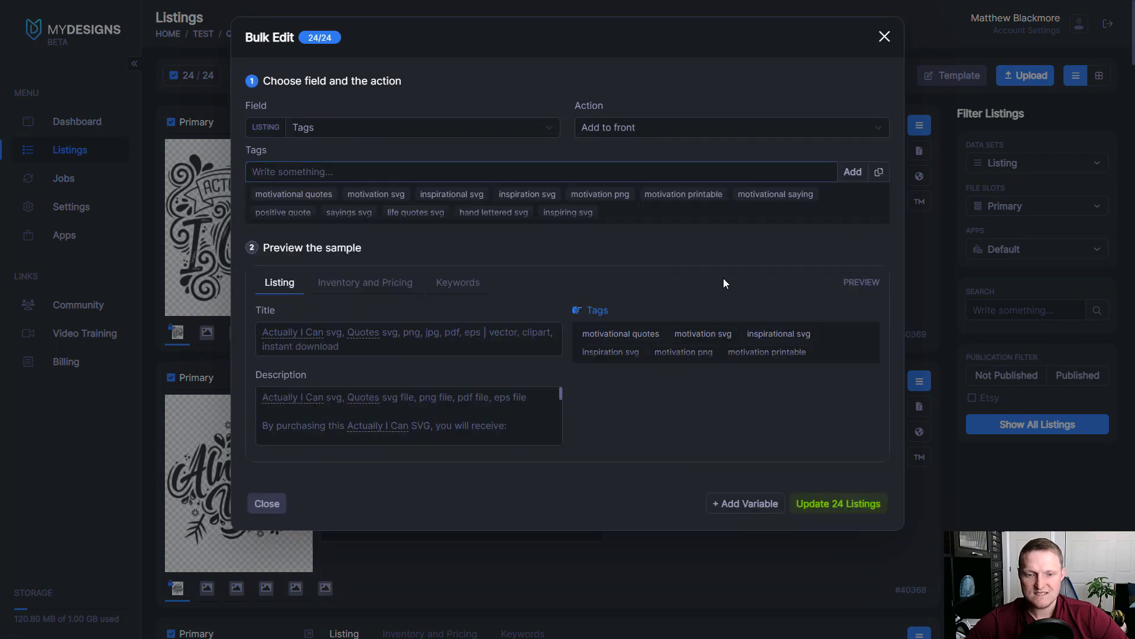
click(835, 502)
click(683, 129)
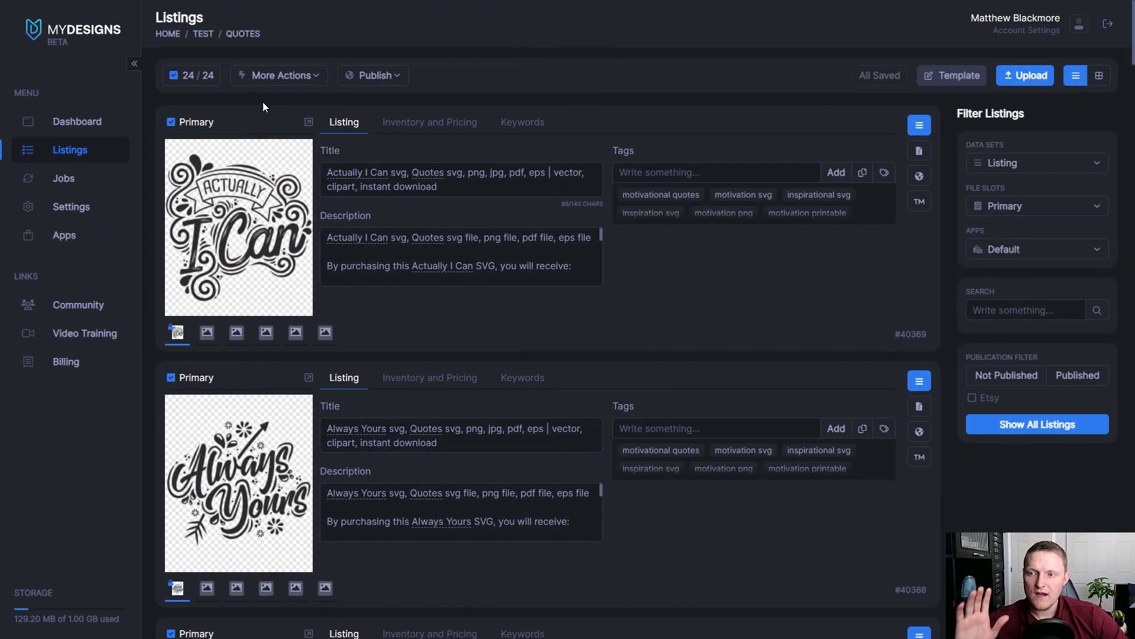
Start creating mockups for all 24 listings, selecting the Cement Digital Mockup from the Digital category.
click(290, 78)
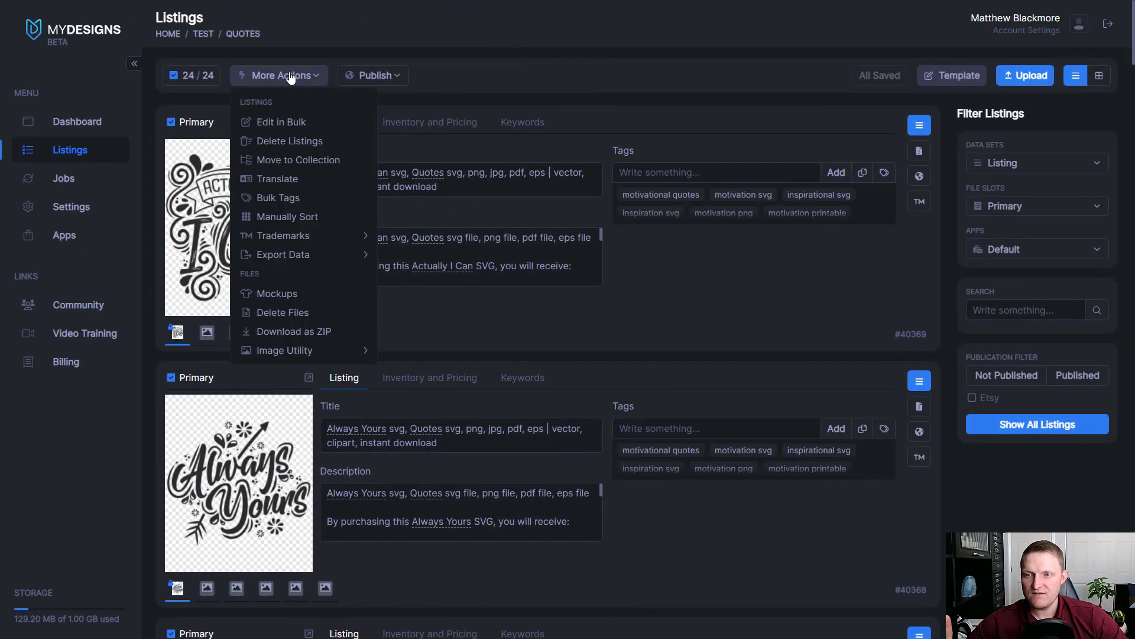
click(277, 294)
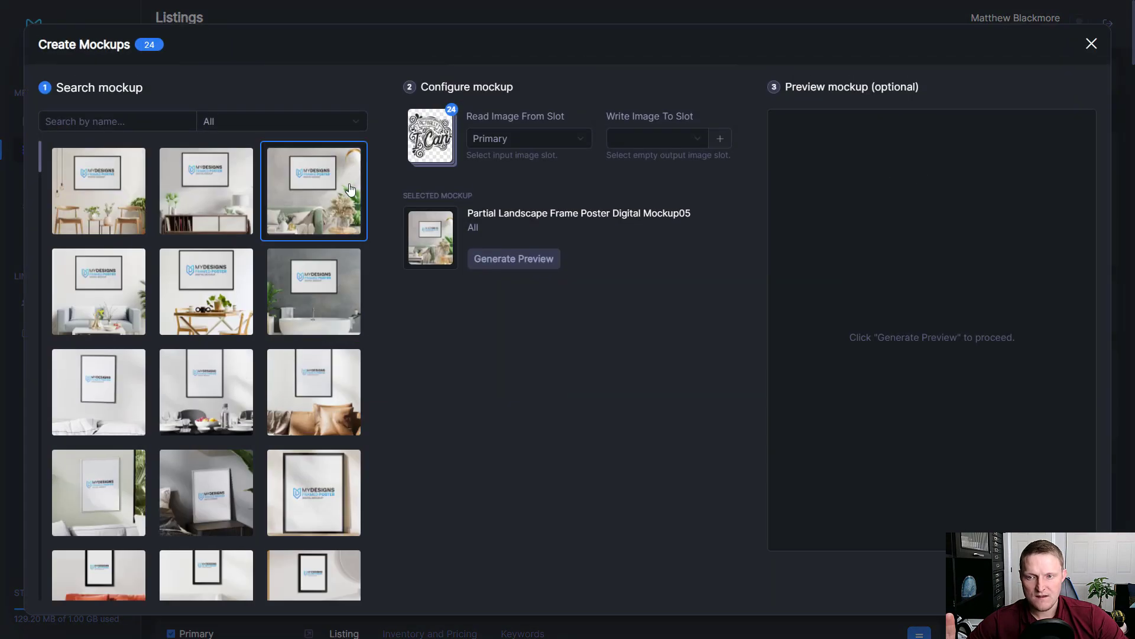
click(312, 121)
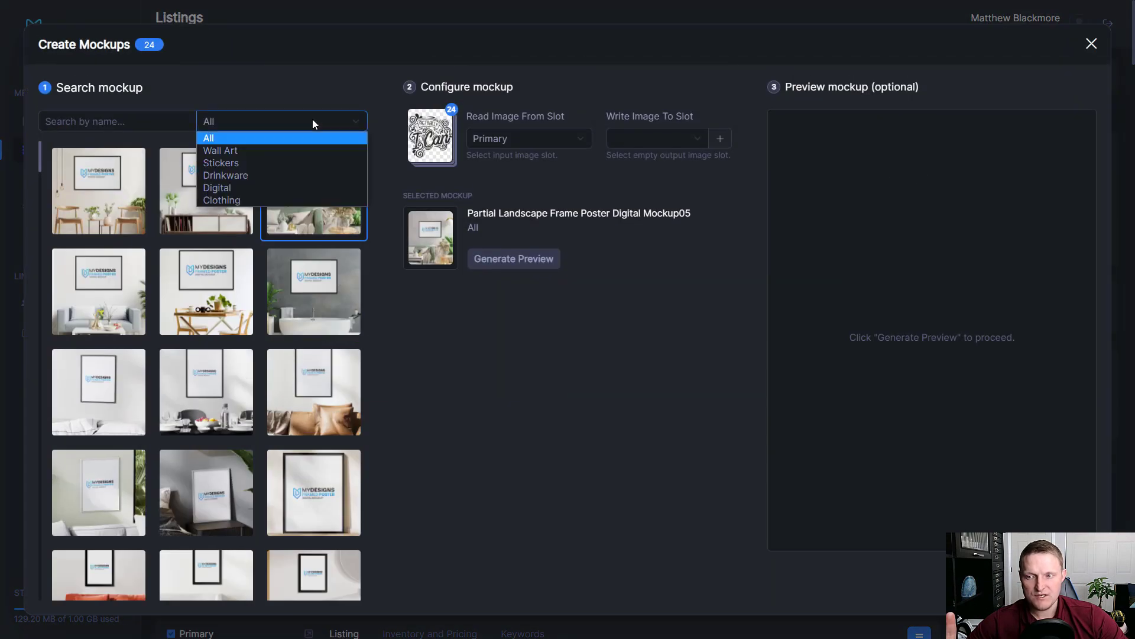
click(279, 192)
scroll(327, 468, down, 1)
click(327, 468)
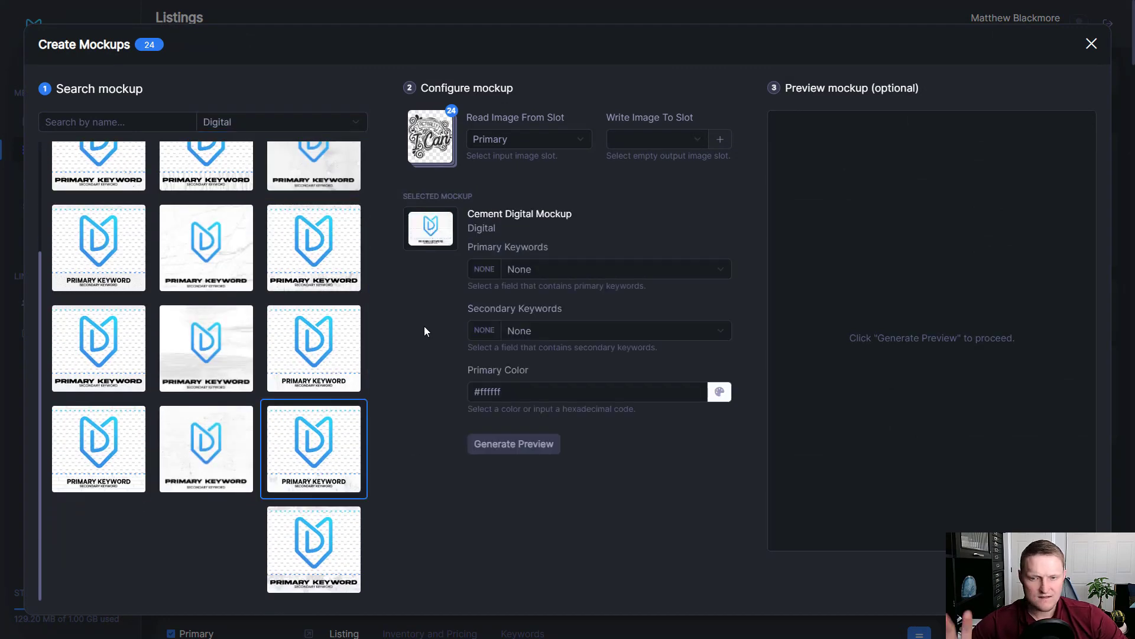
Use File Types as the mockup's secondary keywords, set the output slot to Mockup 1, and generate it.
click(576, 330)
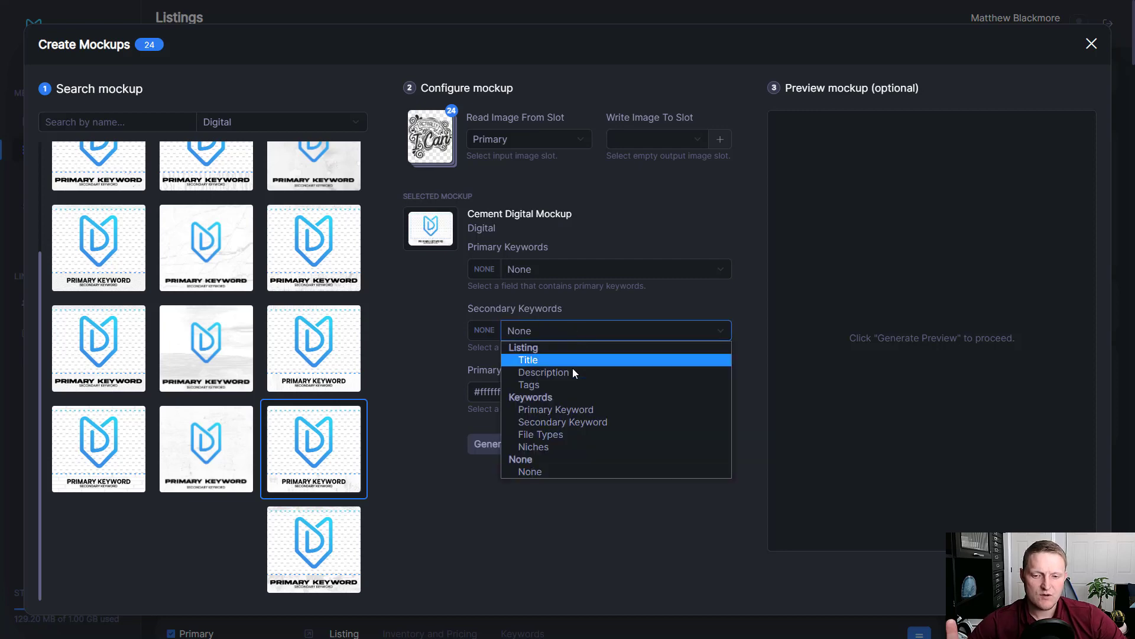
click(555, 438)
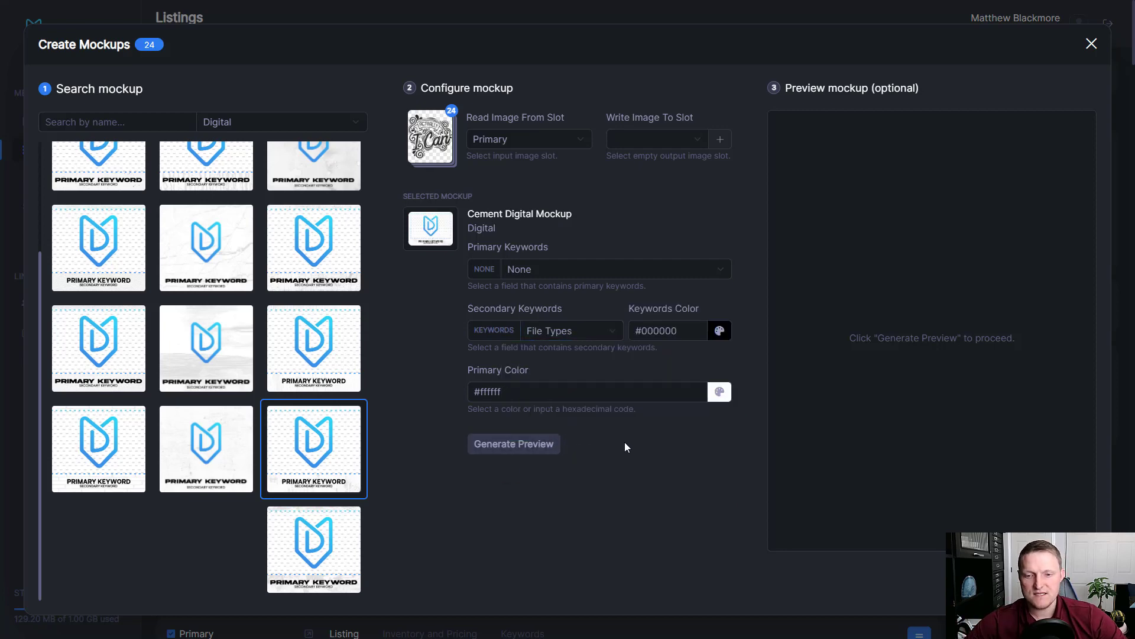
click(629, 142)
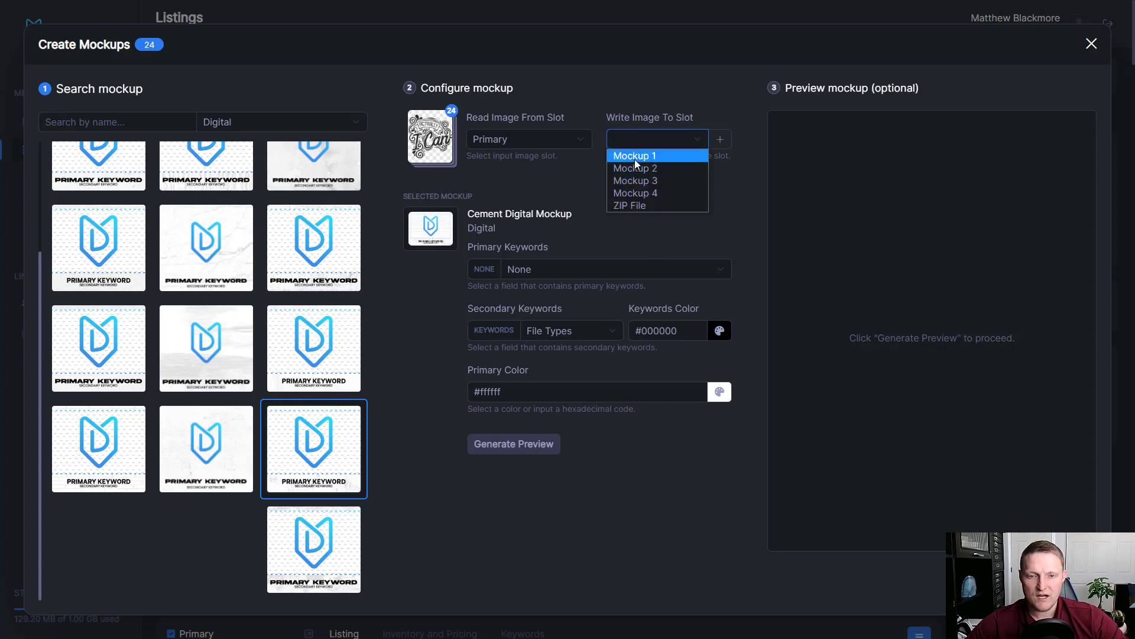
click(636, 158)
click(531, 448)
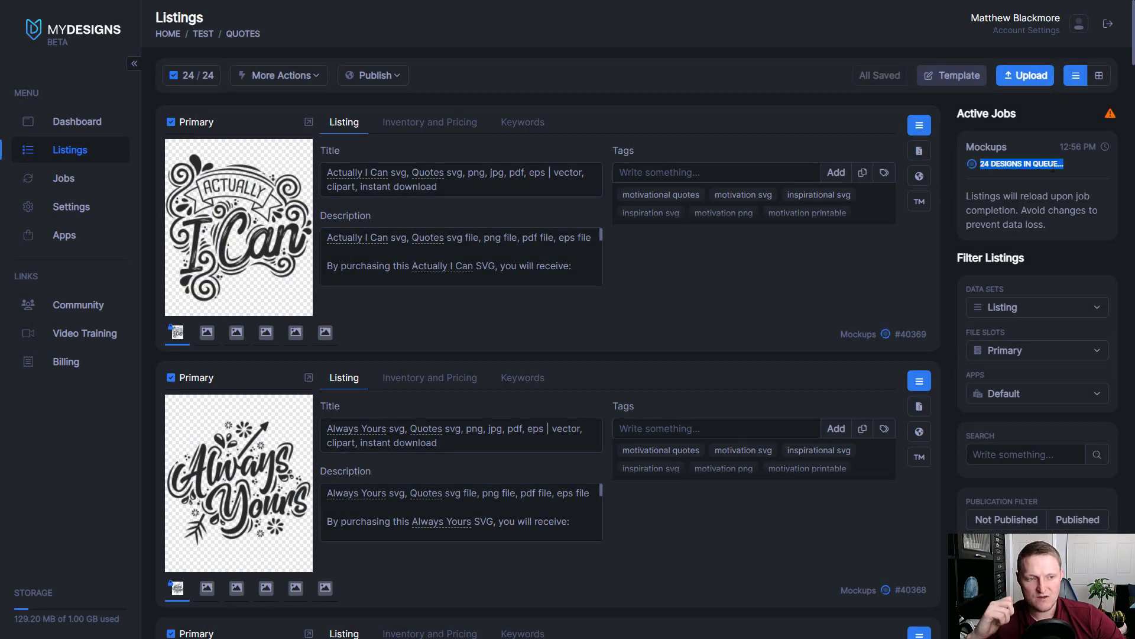
Generate Die Cut Sticker mockups from the Stickers category for all 24 listings, writing the Primary images to the Mockup 2 slot.
click(296, 75)
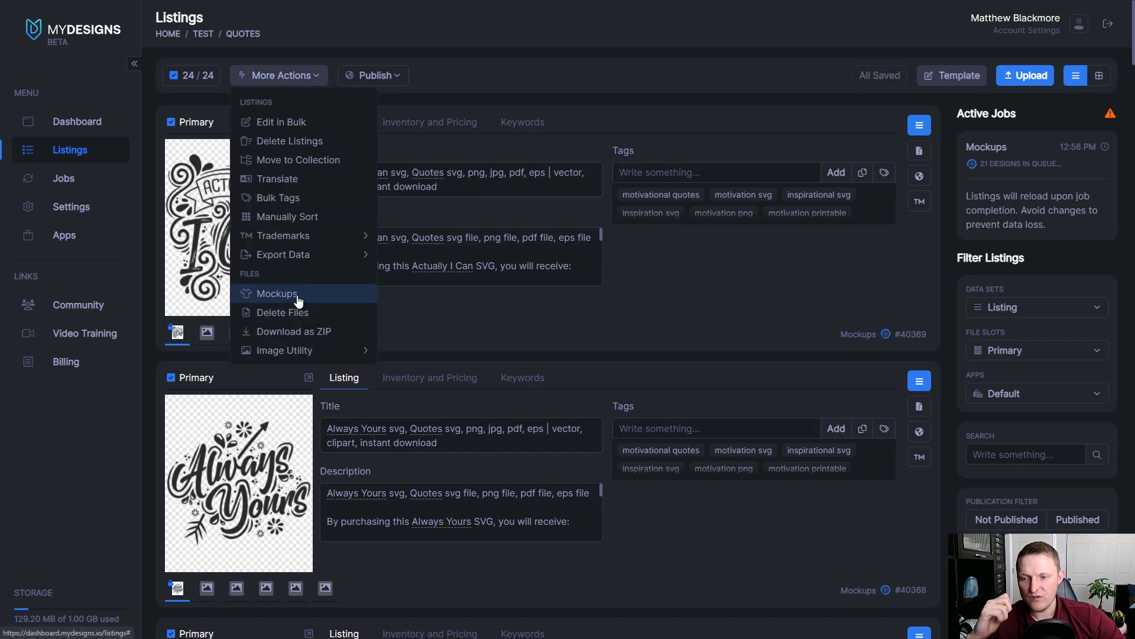
click(295, 293)
click(331, 123)
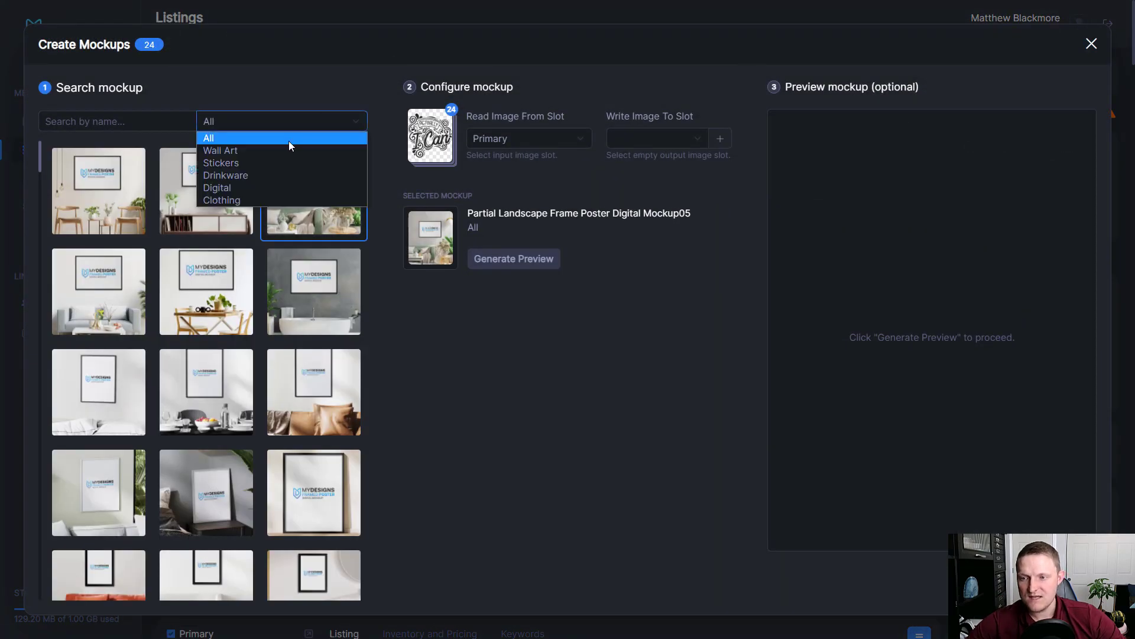
click(264, 175)
click(264, 124)
click(254, 164)
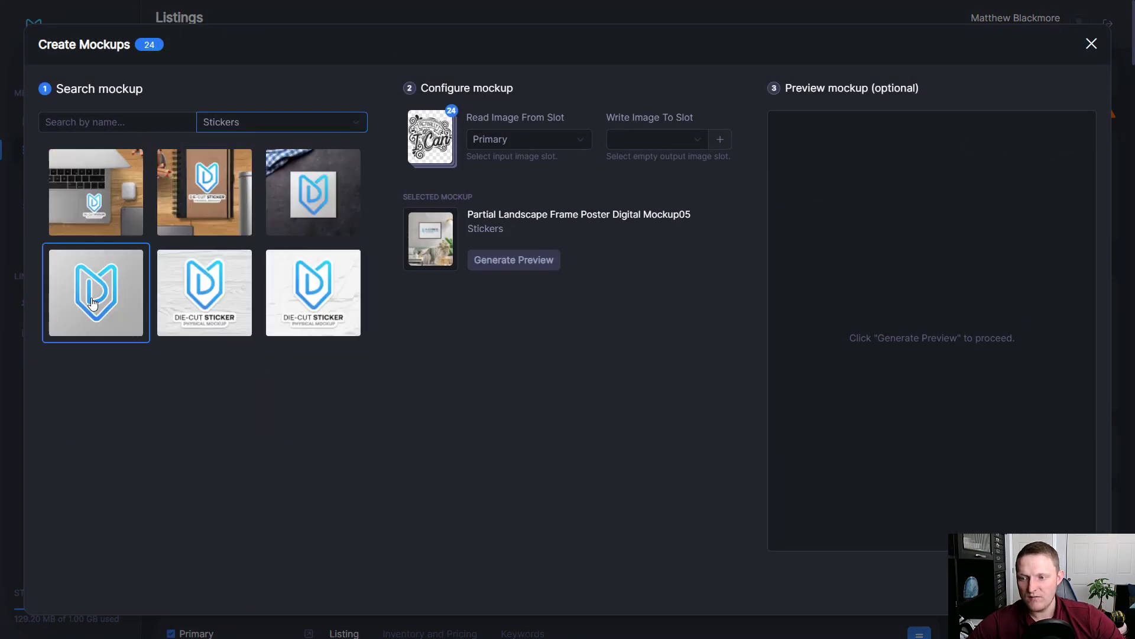
click(92, 302)
click(654, 140)
click(655, 170)
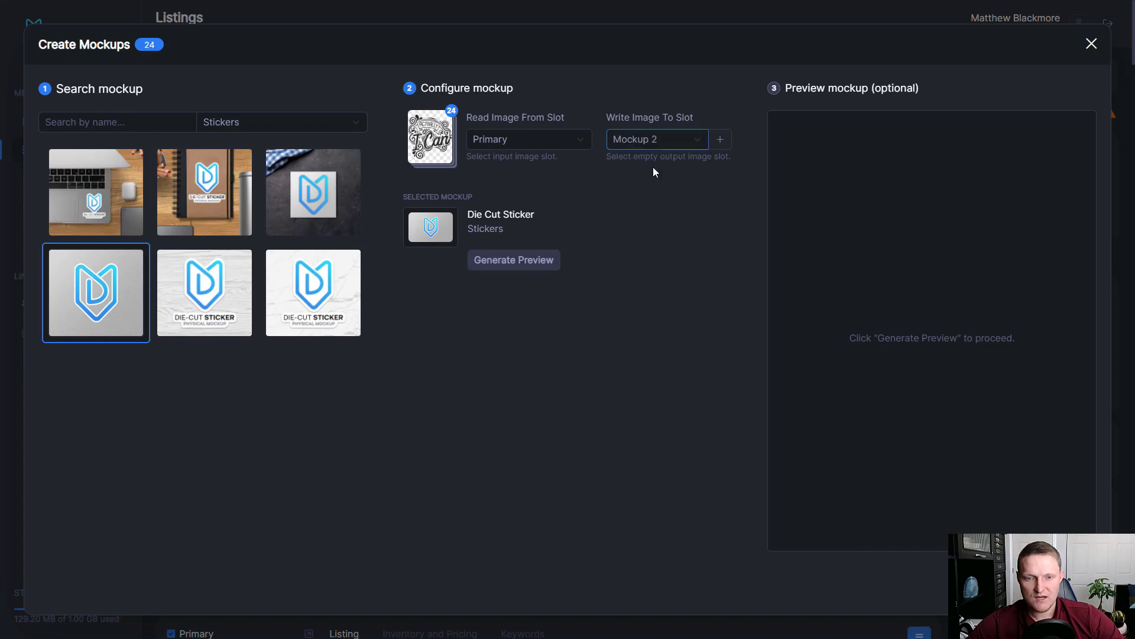
click(521, 261)
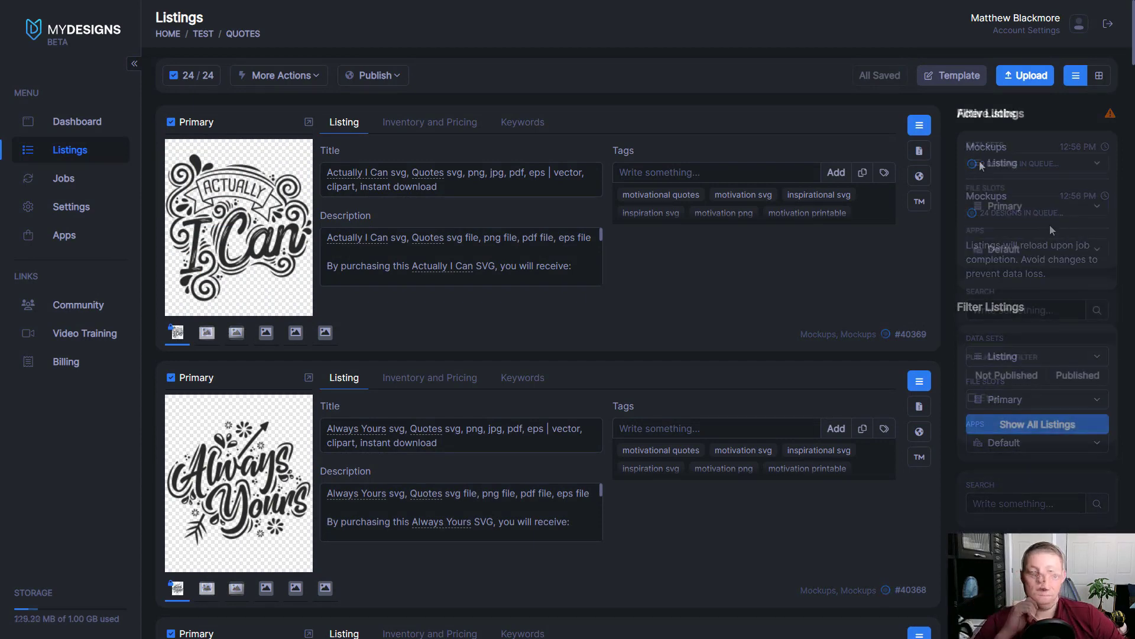
Examine the Mockup 1 and Mockup 2 images of all listings in grid view.
click(1100, 75)
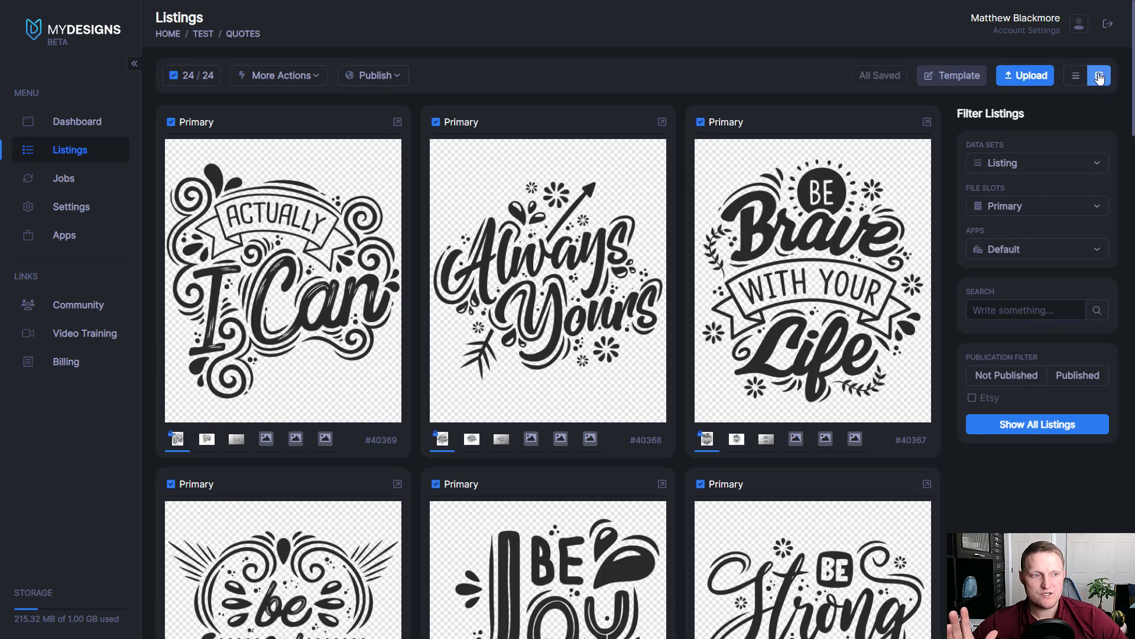
click(1012, 208)
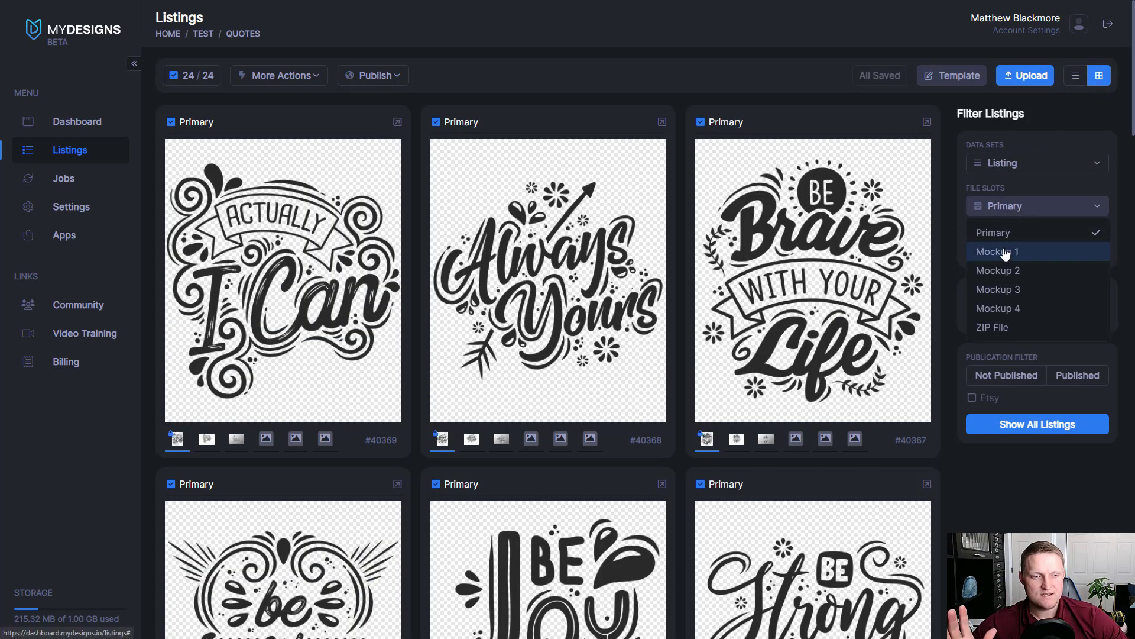
click(1005, 253)
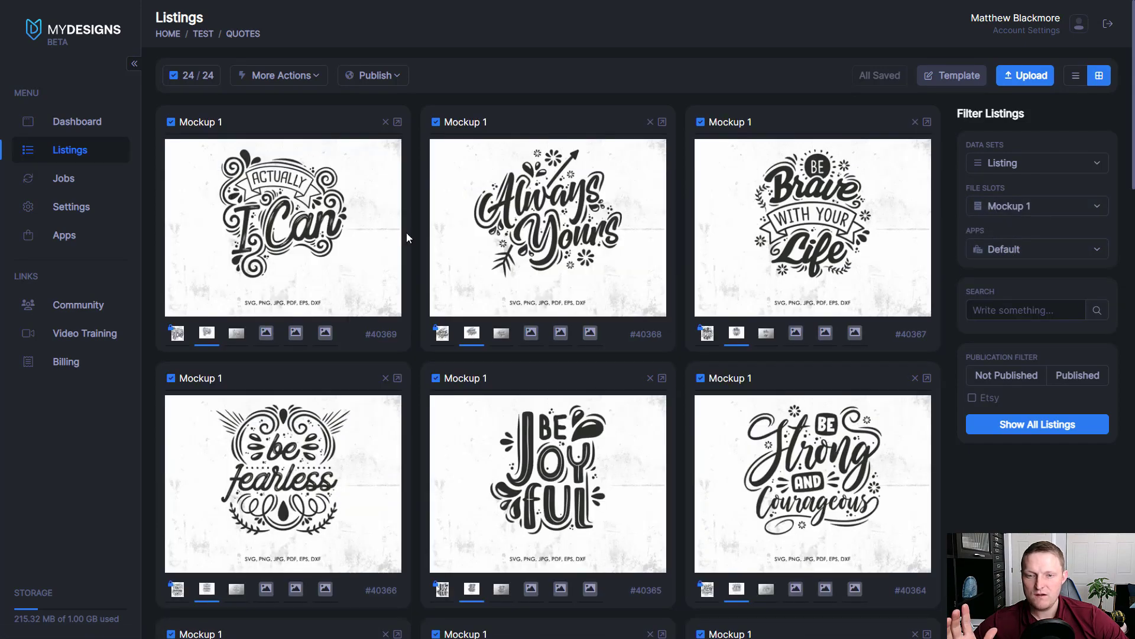
scroll(802, 230, down, 1)
scroll(805, 231, down, 20)
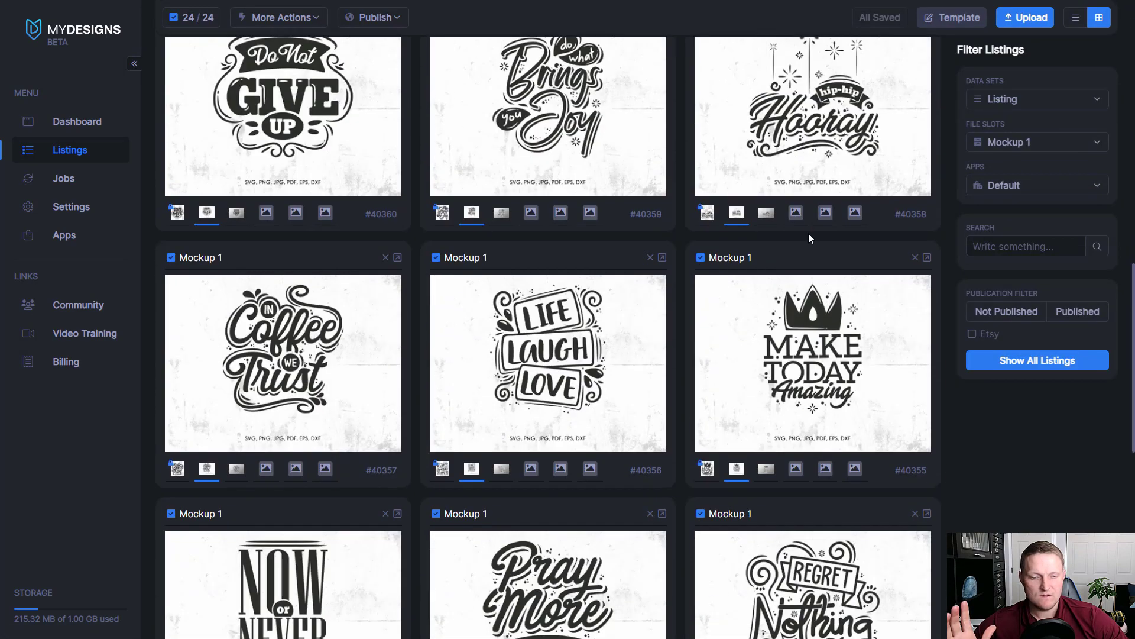
scroll(810, 239, down, 4)
scroll(857, 235, up, 20)
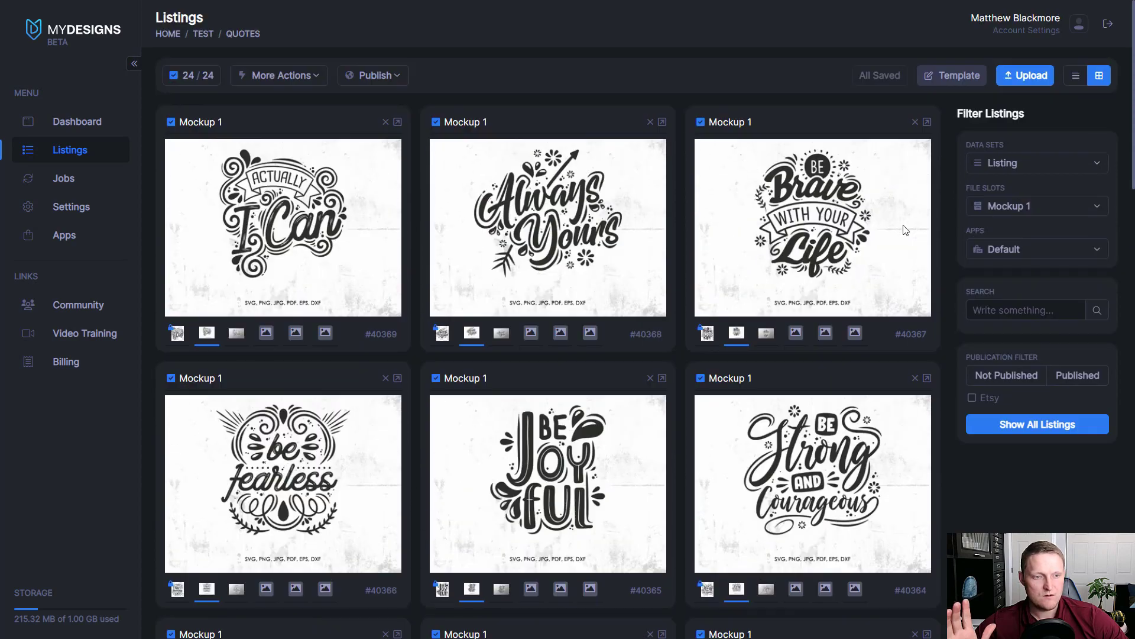
click(1007, 207)
click(1009, 268)
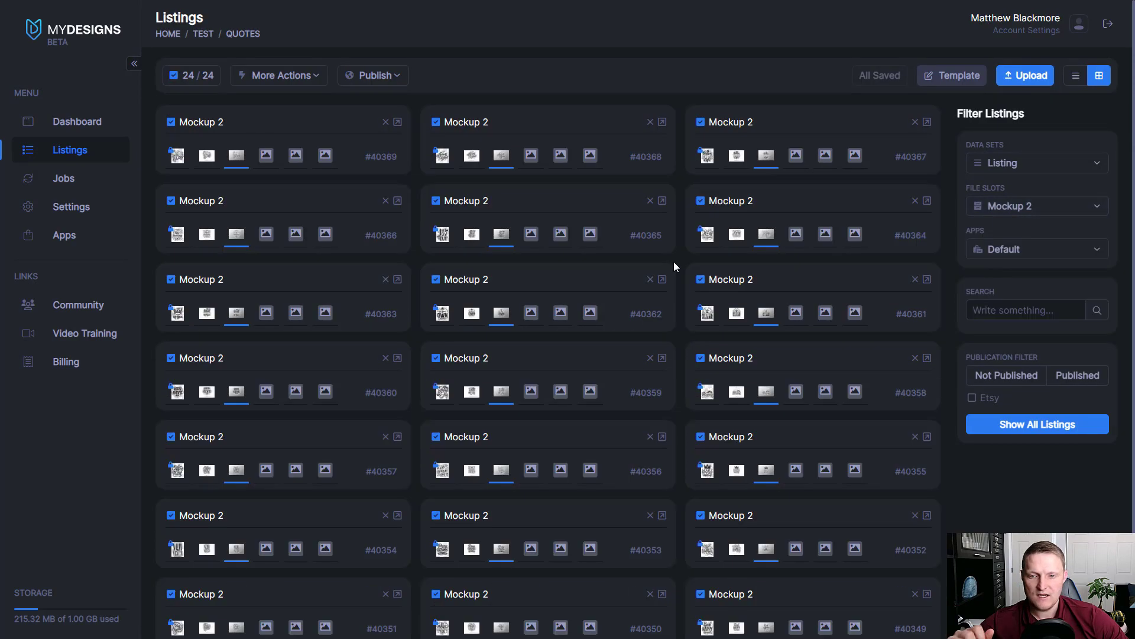
scroll(850, 219, down, 20)
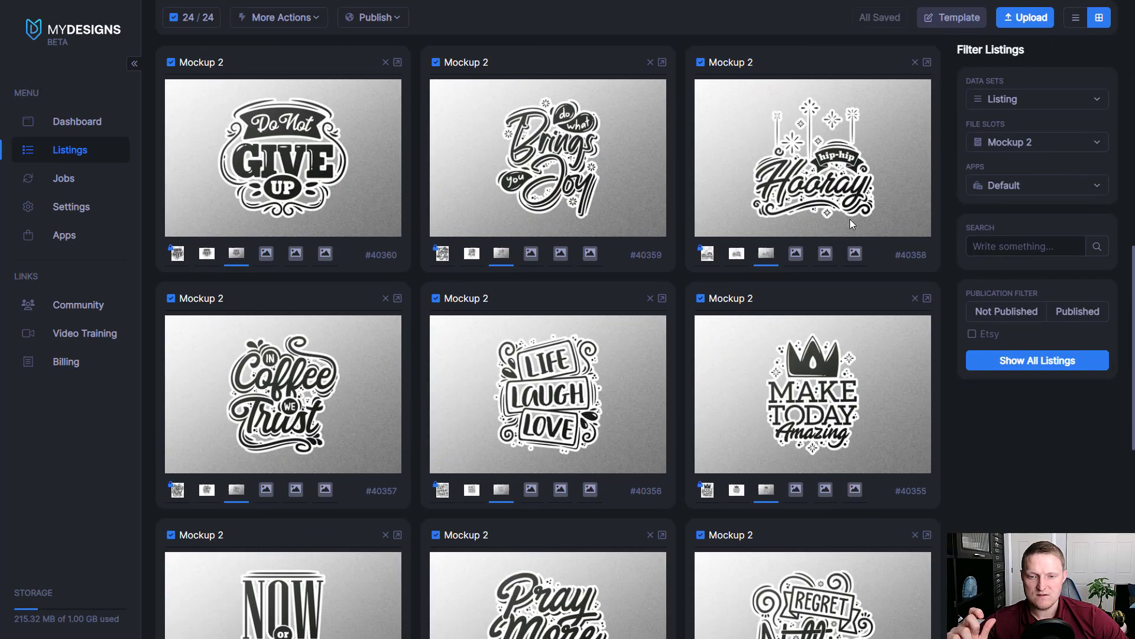
scroll(840, 256, up, 20)
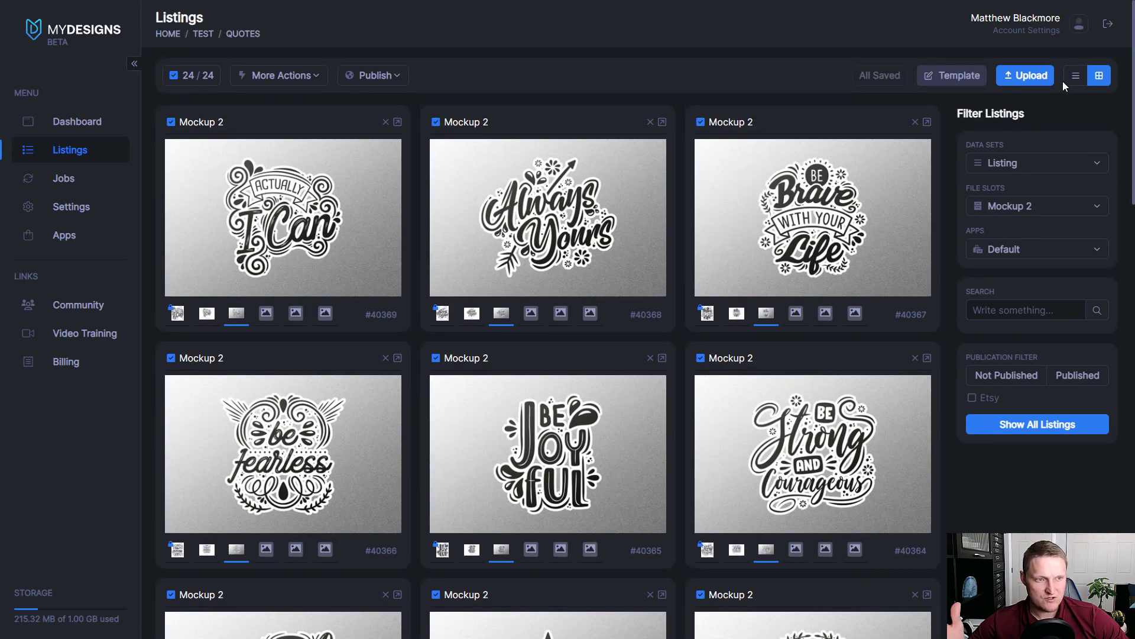
Return the listings to list view and display the Primary file slot.
click(1074, 76)
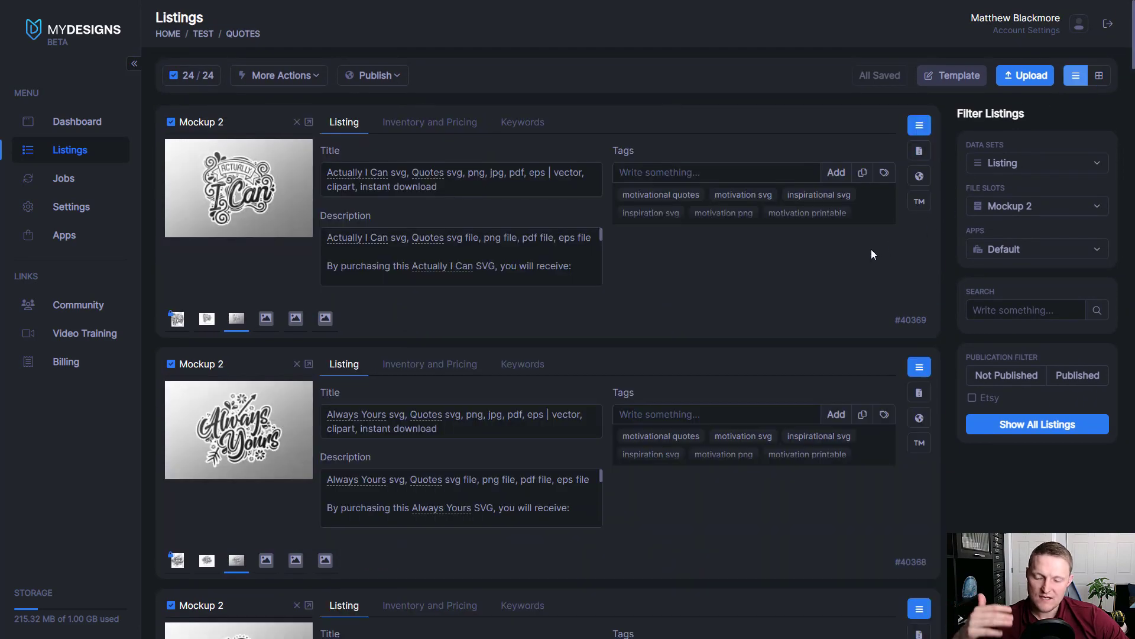
click(381, 189)
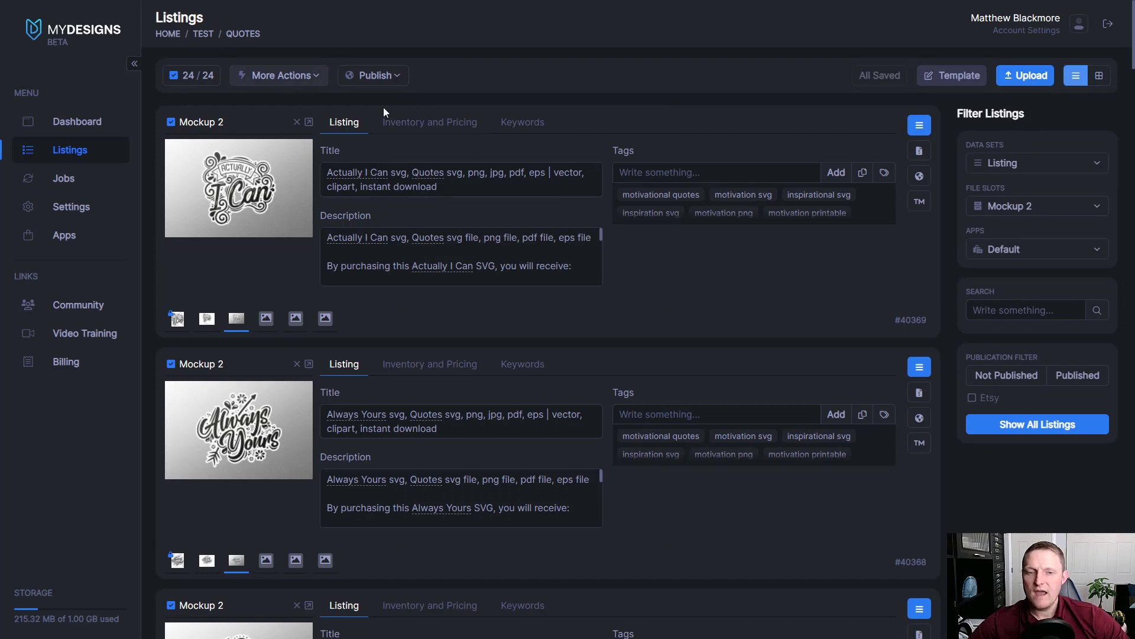
click(1022, 206)
click(1007, 235)
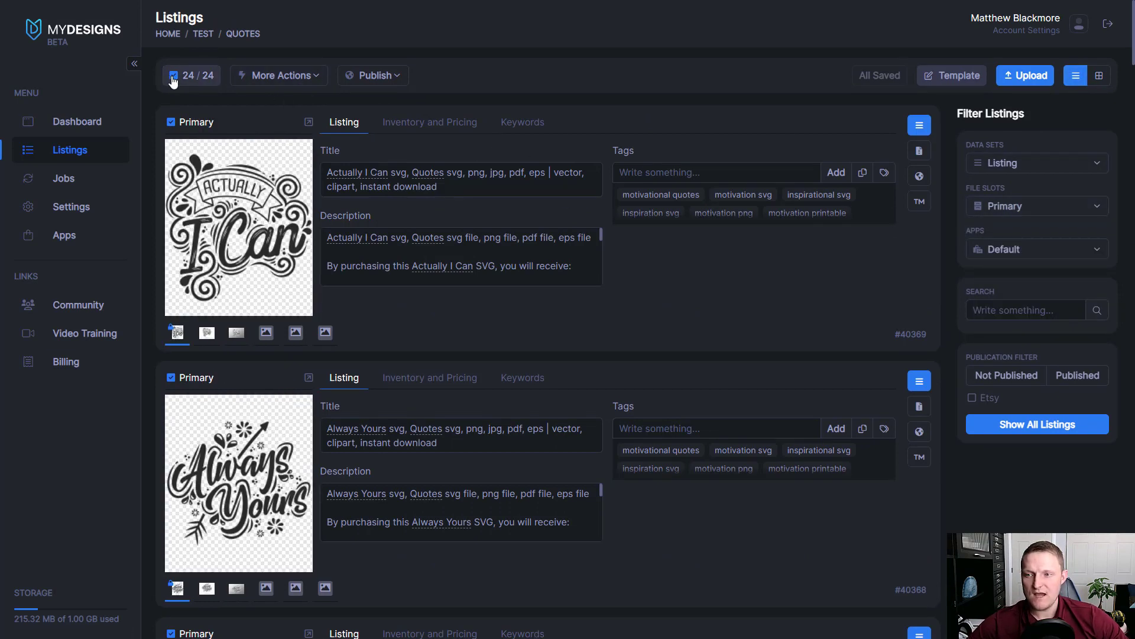
Start a digital publish to Etsy that converts the Primary files to JPEG, PNG, SVG, DXF, EPS and PDF.
click(371, 77)
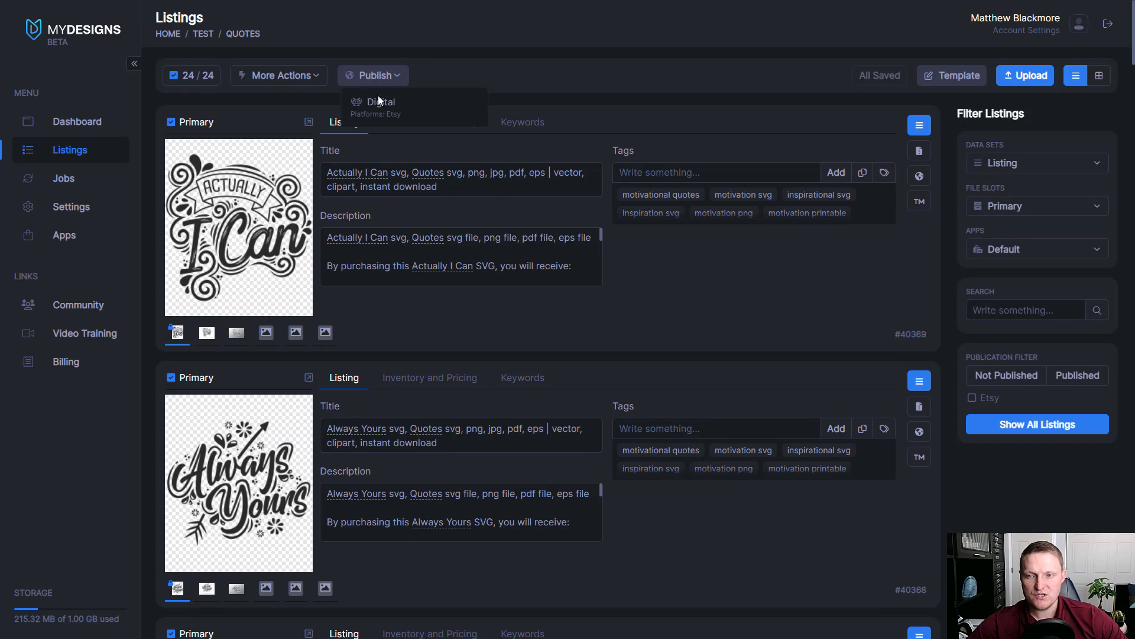
click(380, 103)
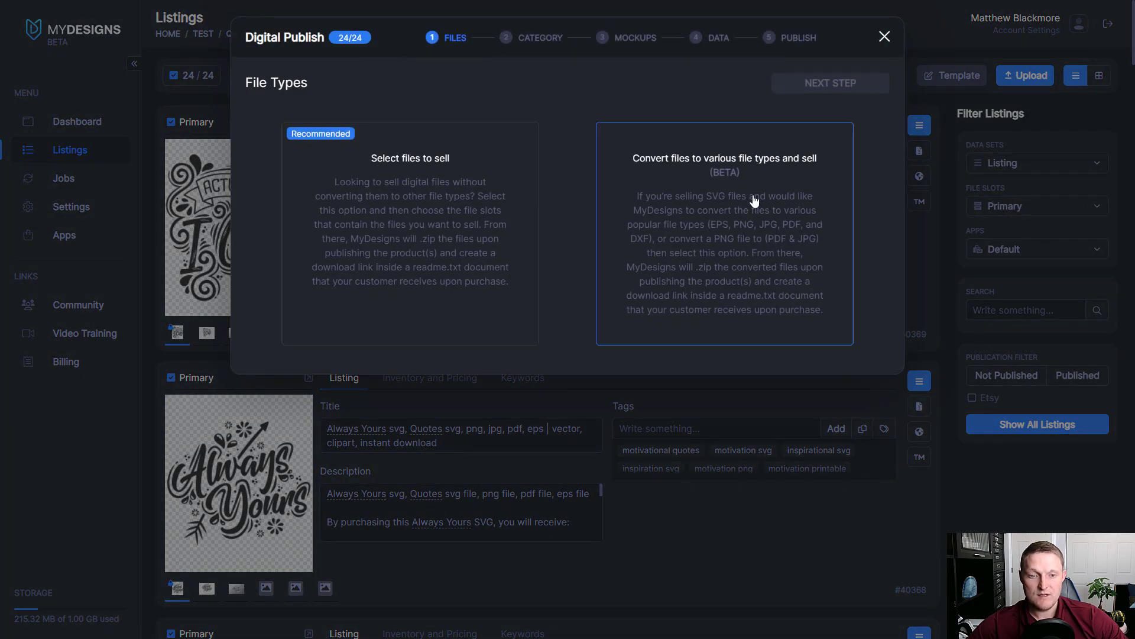
click(677, 195)
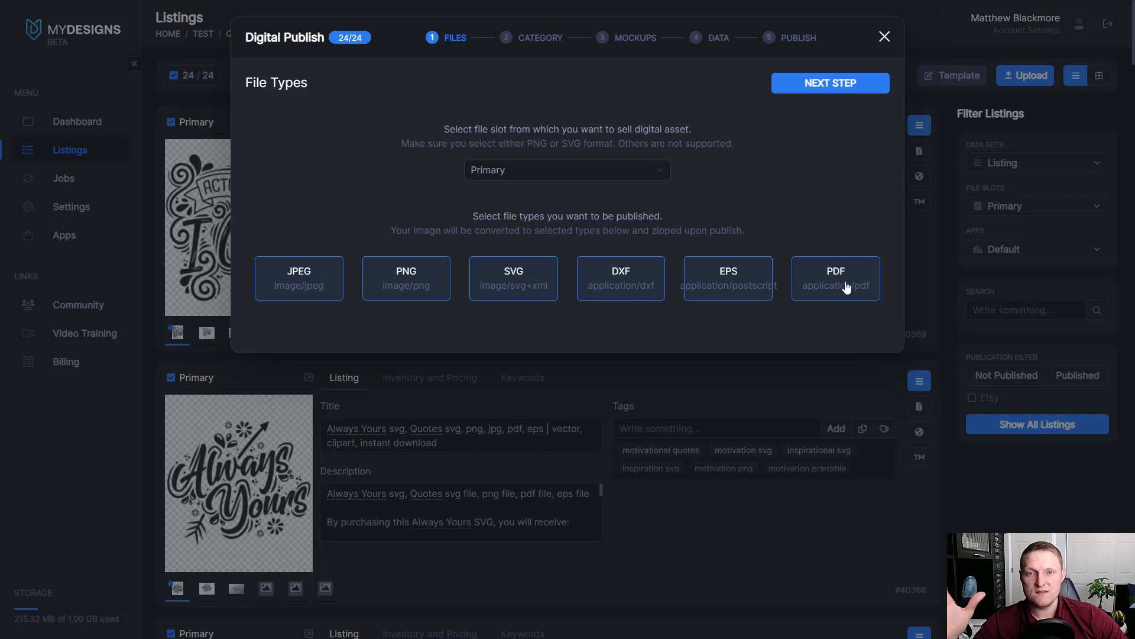
click(822, 88)
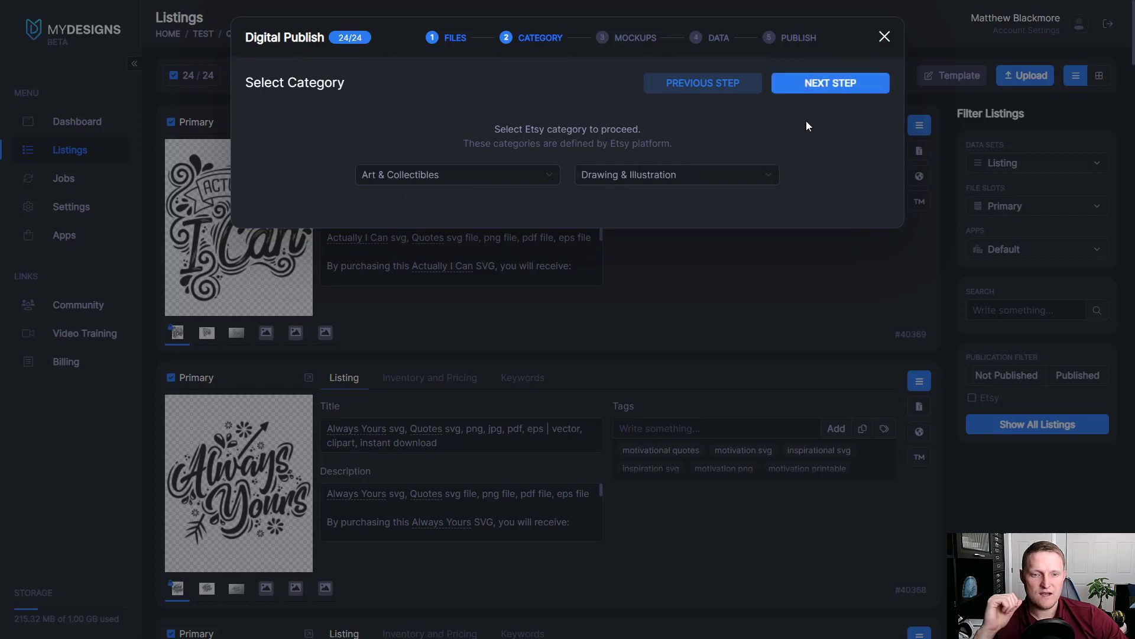
Accept the Art & Collectibles, Drawing & Illustration category and publish Mockup 1 as primary plus Mockup 2, without a watermark.
click(854, 85)
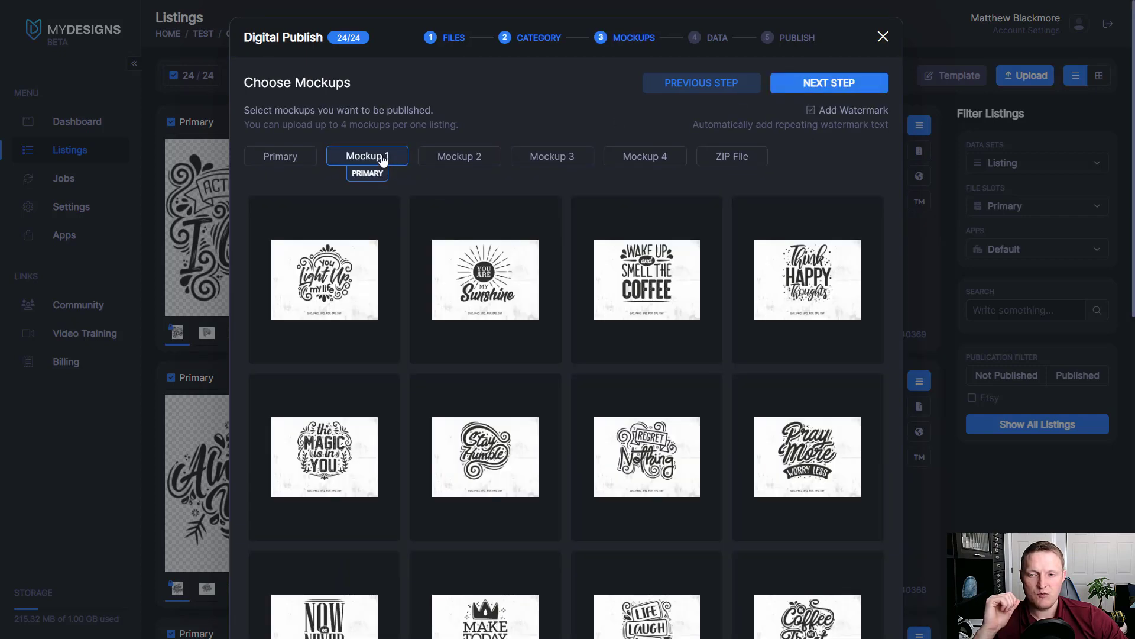
click(453, 160)
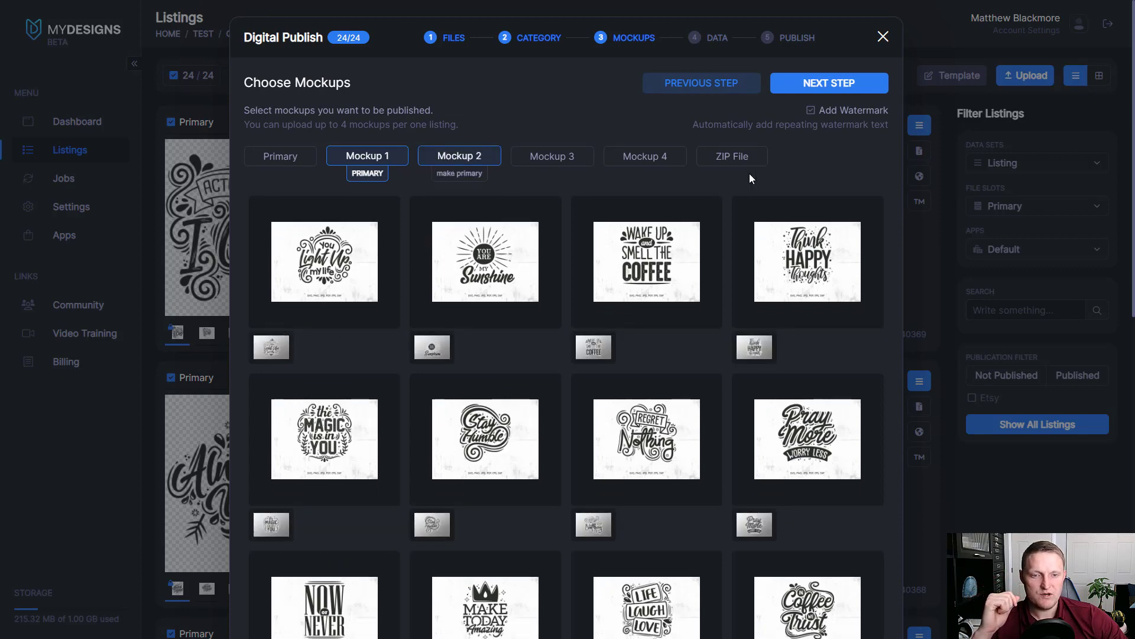
click(819, 116)
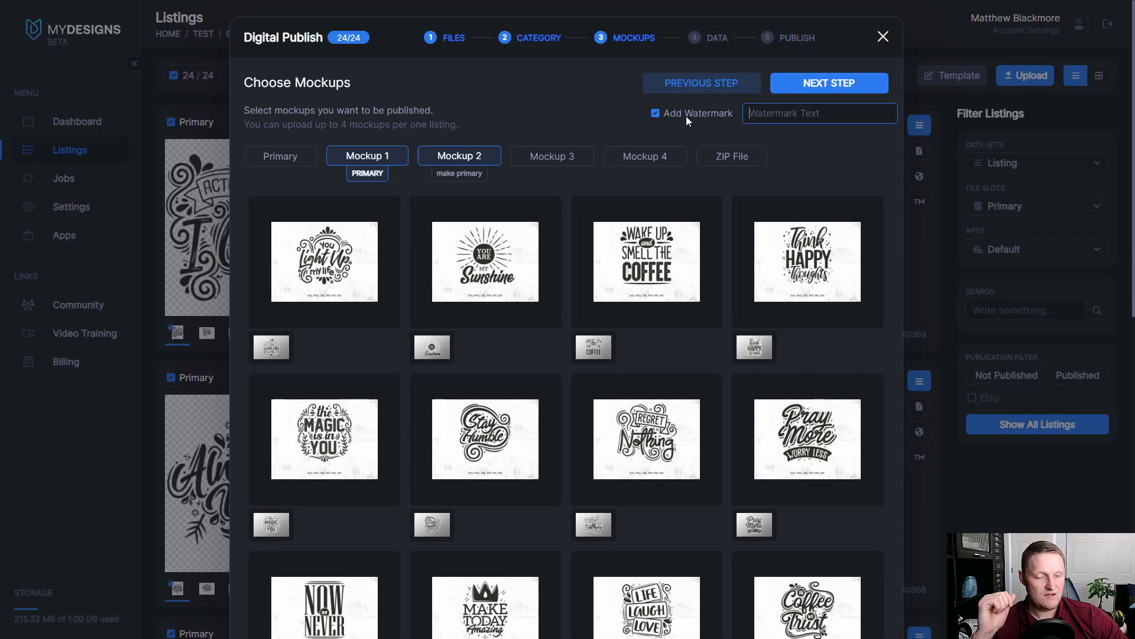
click(656, 115)
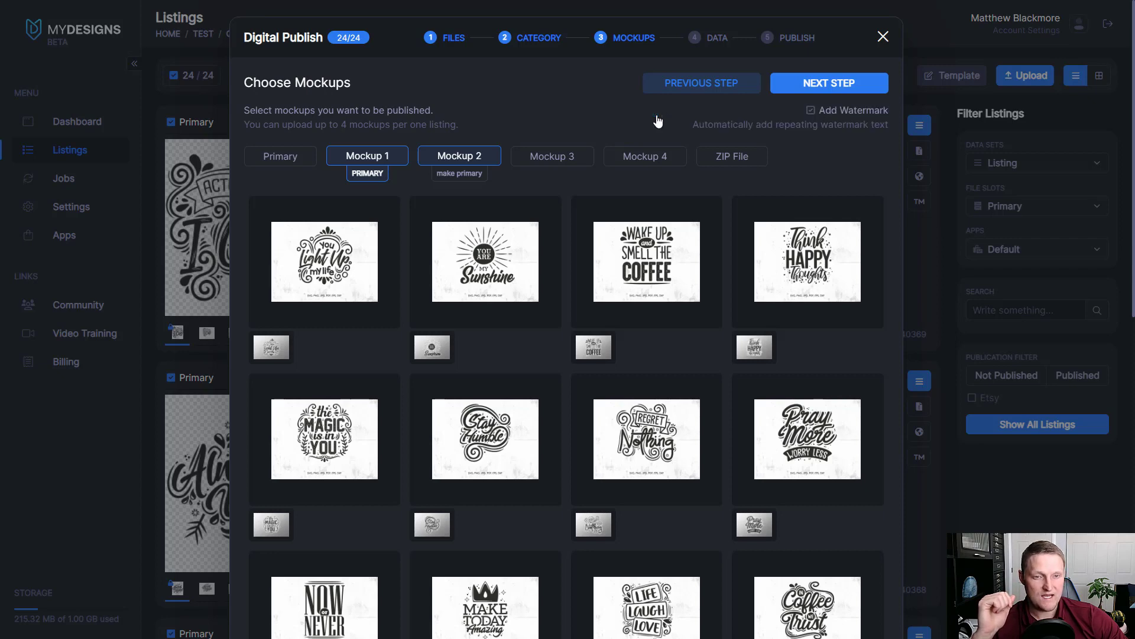
click(818, 86)
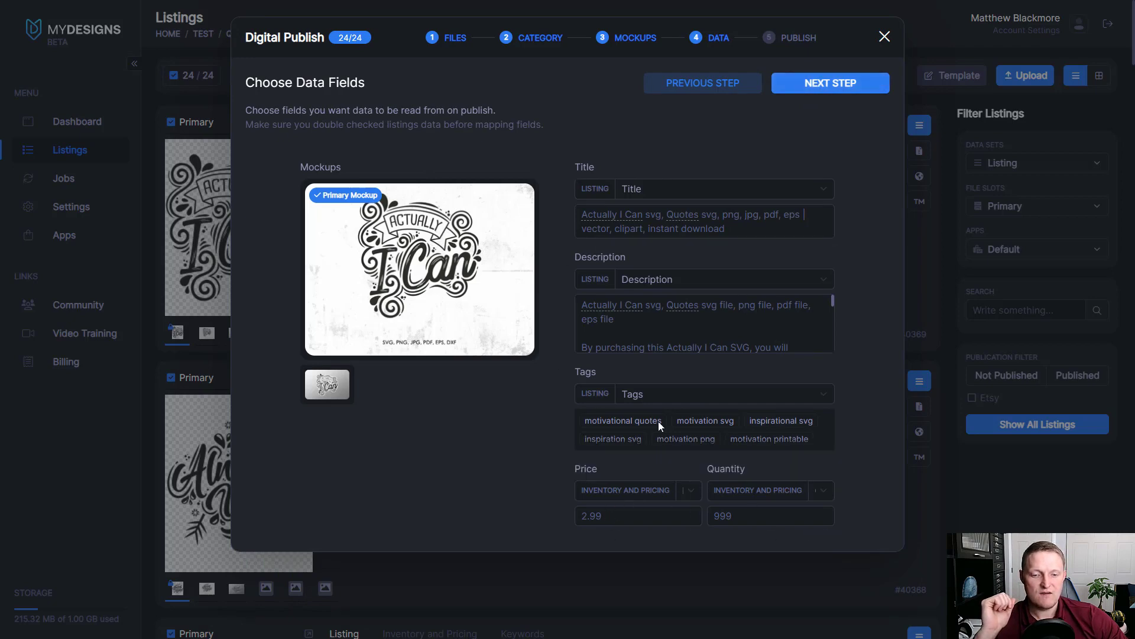
Accept the title, description, tags, price and quantity field mapping, and review the preview of the listings for MDSVGShop.
click(859, 90)
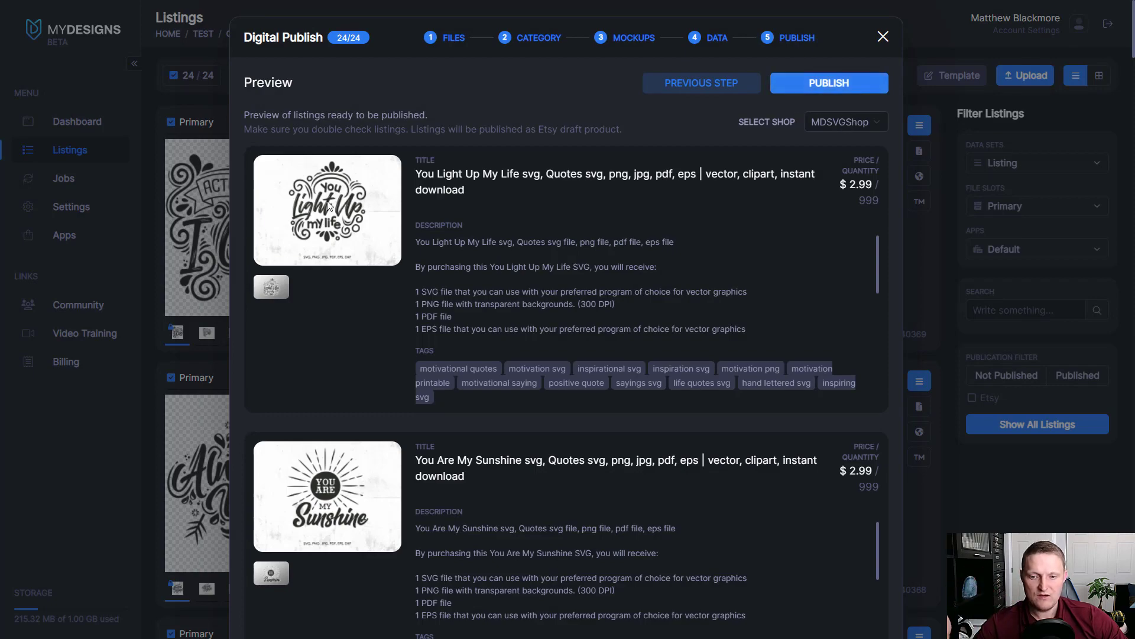
scroll(322, 226, down, 7)
scroll(322, 242, up, 7)
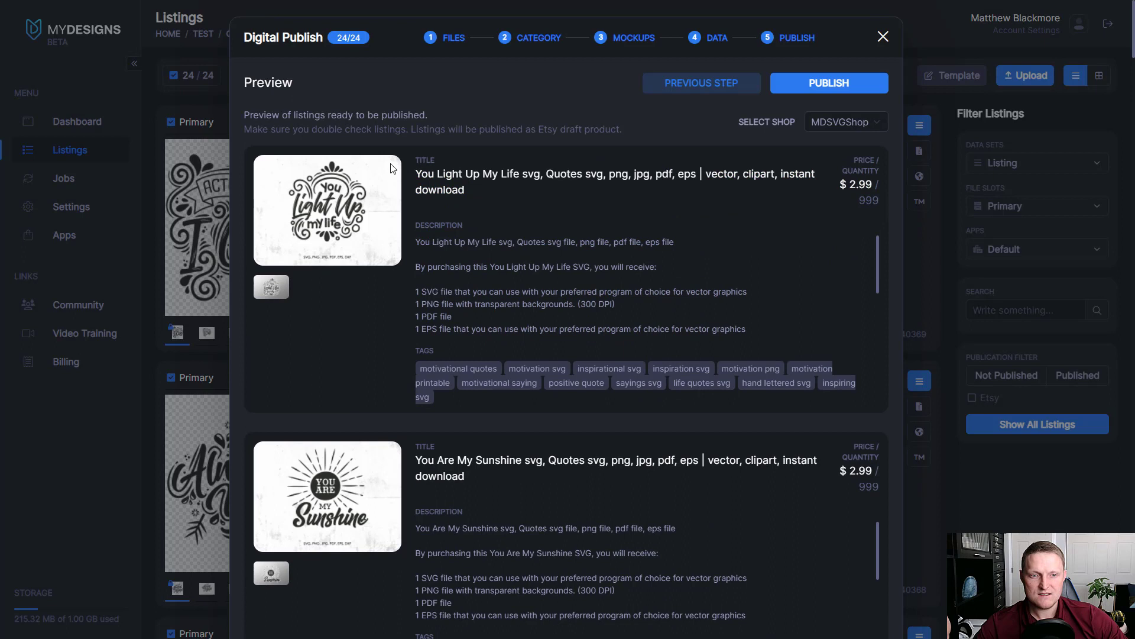
Publish the 24 listings to MDSVGShop and check the publication record of the Actually I Can listing.
click(845, 86)
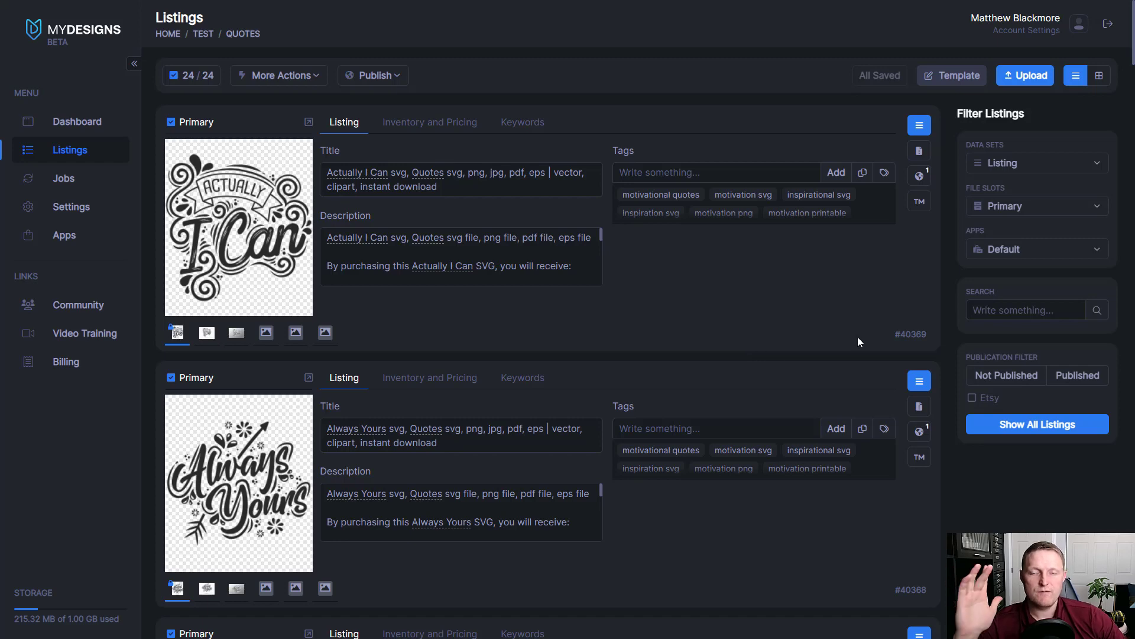
click(919, 177)
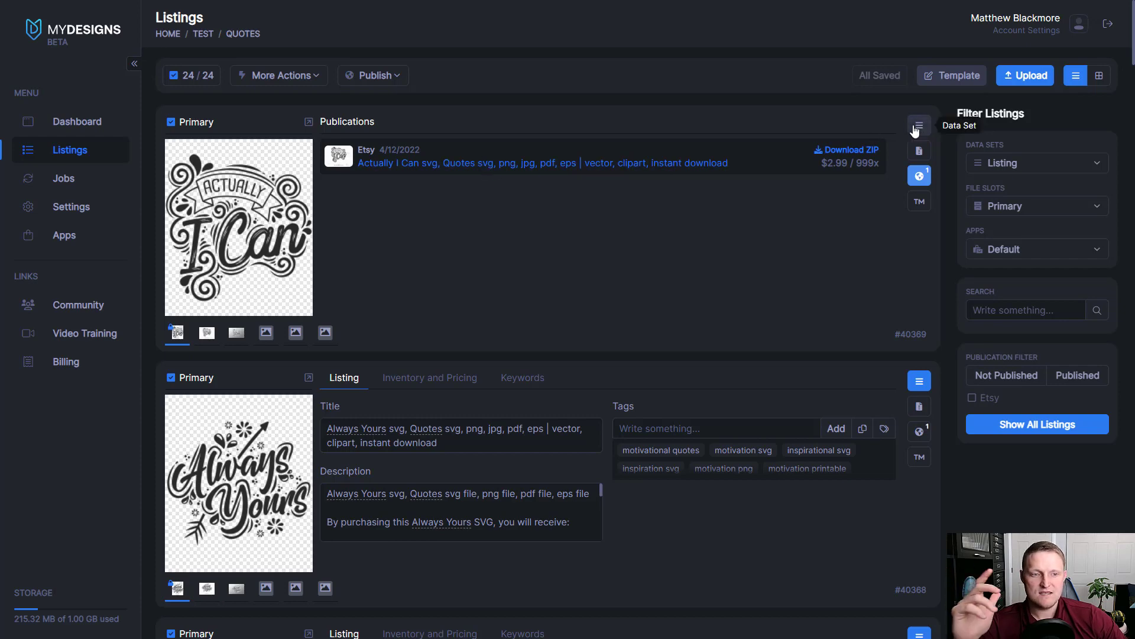
click(919, 126)
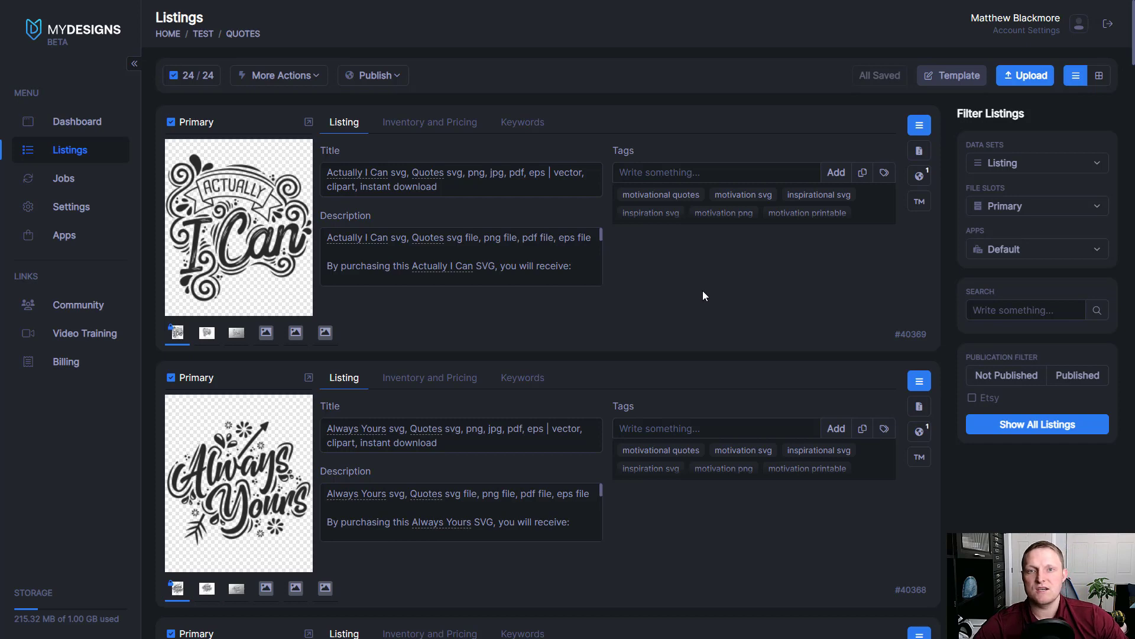
Switch to the Etsy Shop Manager and look through the draft listings.
key(F11)
click(213, 9)
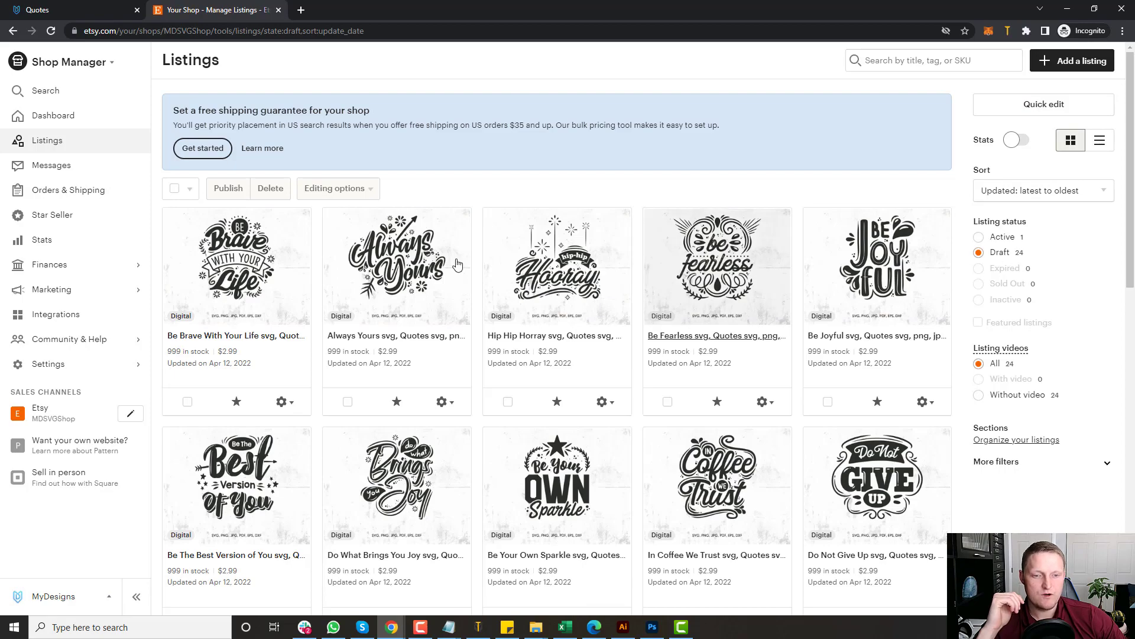
scroll(878, 255, down, 3)
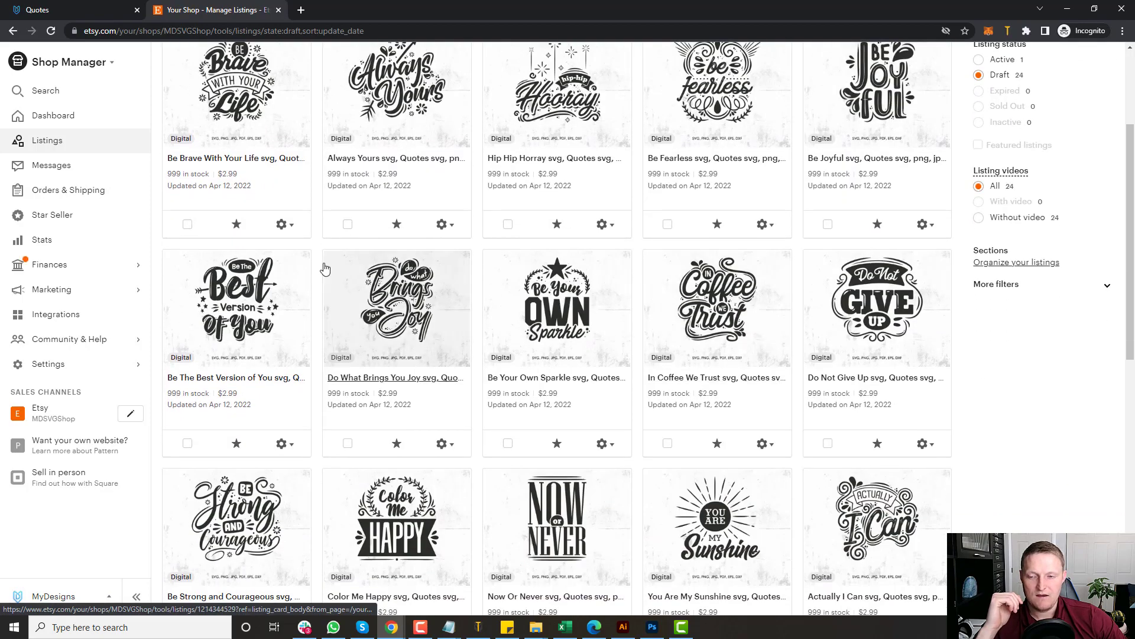
scroll(324, 260, down, 10)
scroll(491, 368, up, 2)
scroll(492, 368, up, 10)
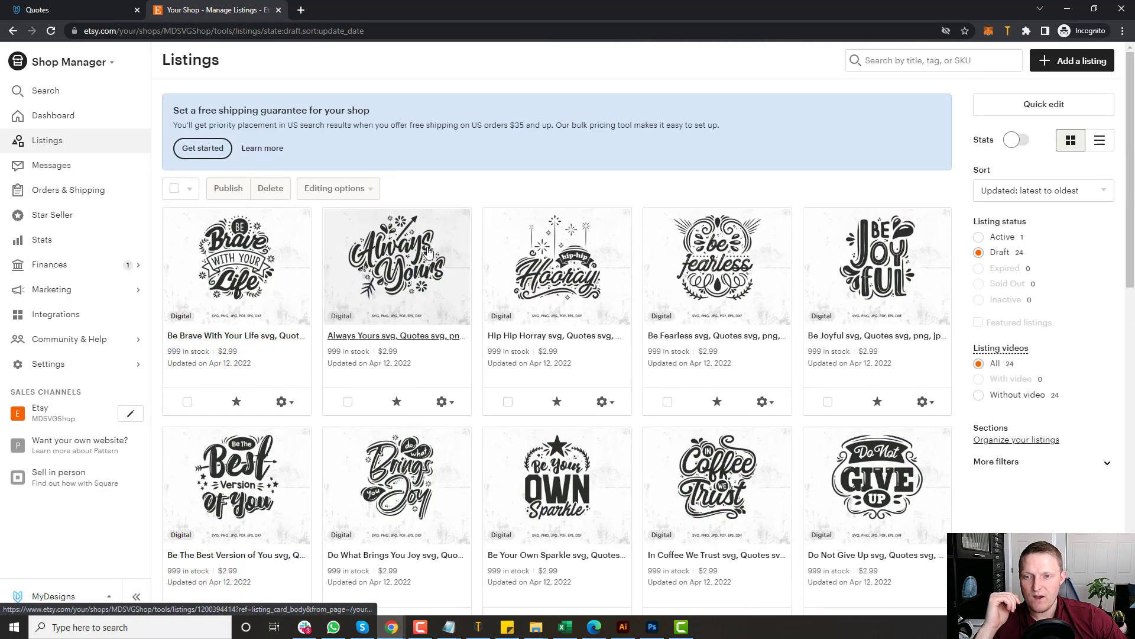
Open the Always Yours draft for editing and review its photos, category, tags, price, quantity and digital files.
click(445, 401)
click(381, 433)
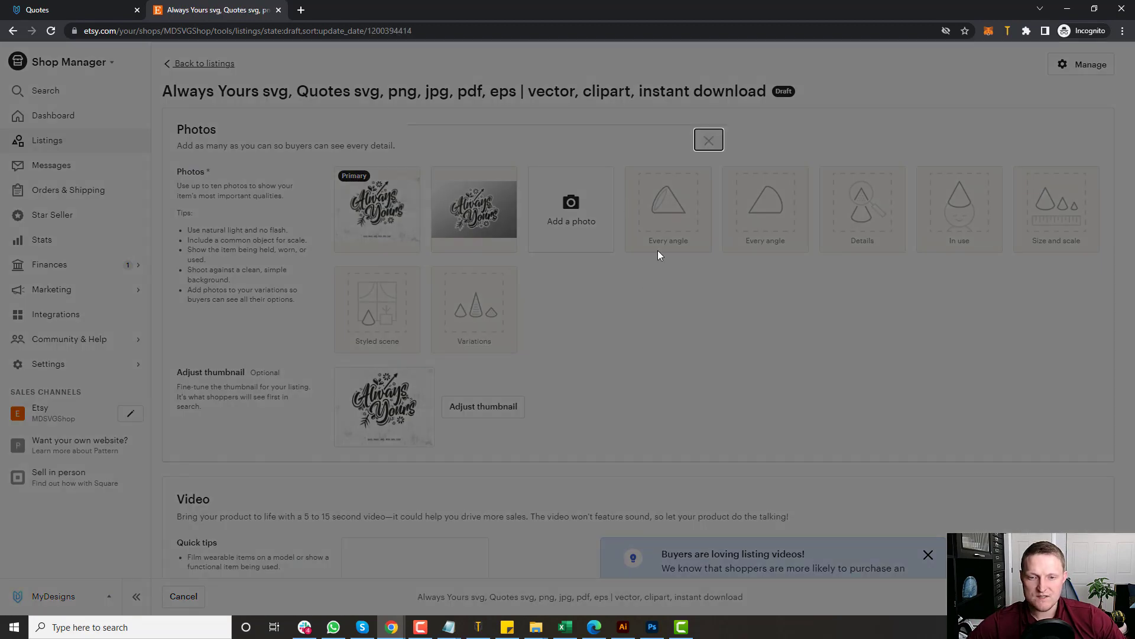
click(708, 142)
scroll(481, 309, down, 10)
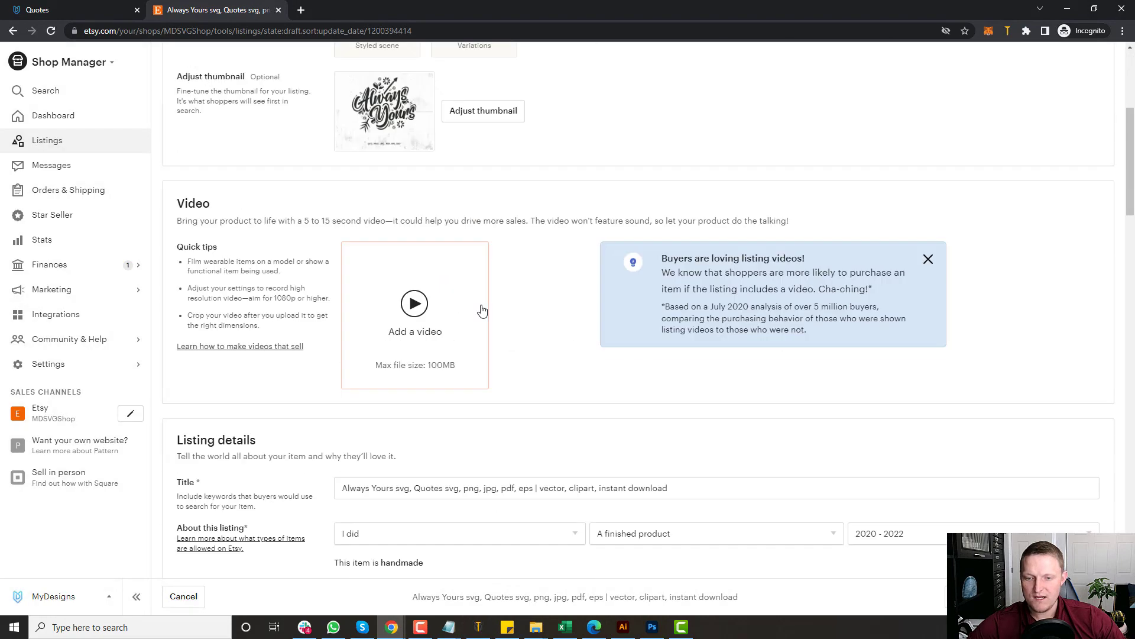
scroll(500, 394, down, 10)
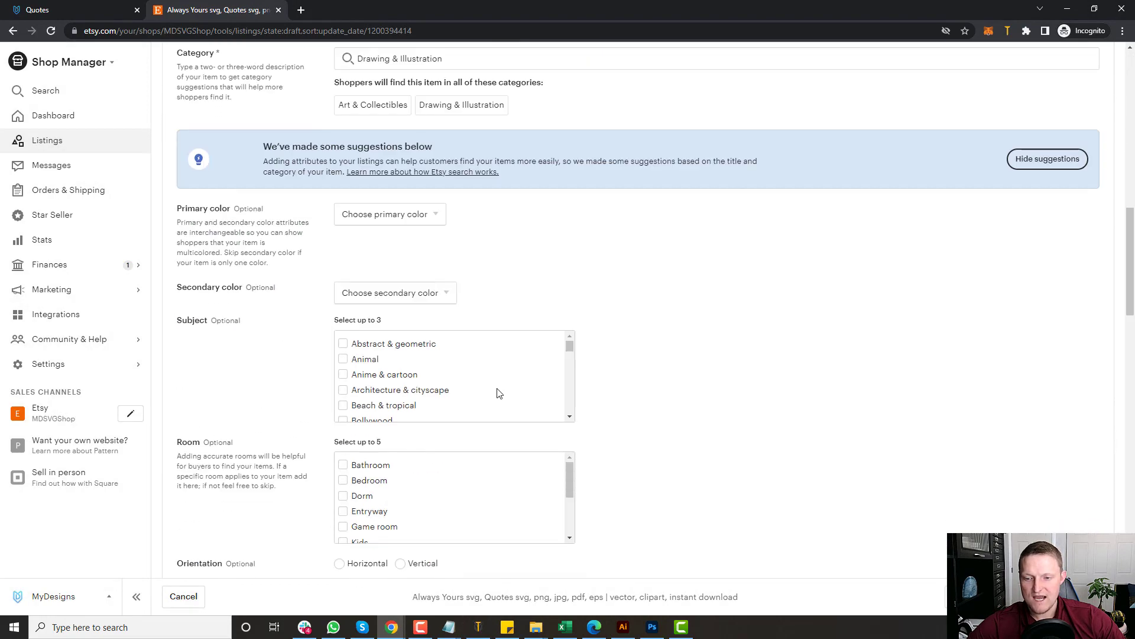
scroll(667, 292, down, 15)
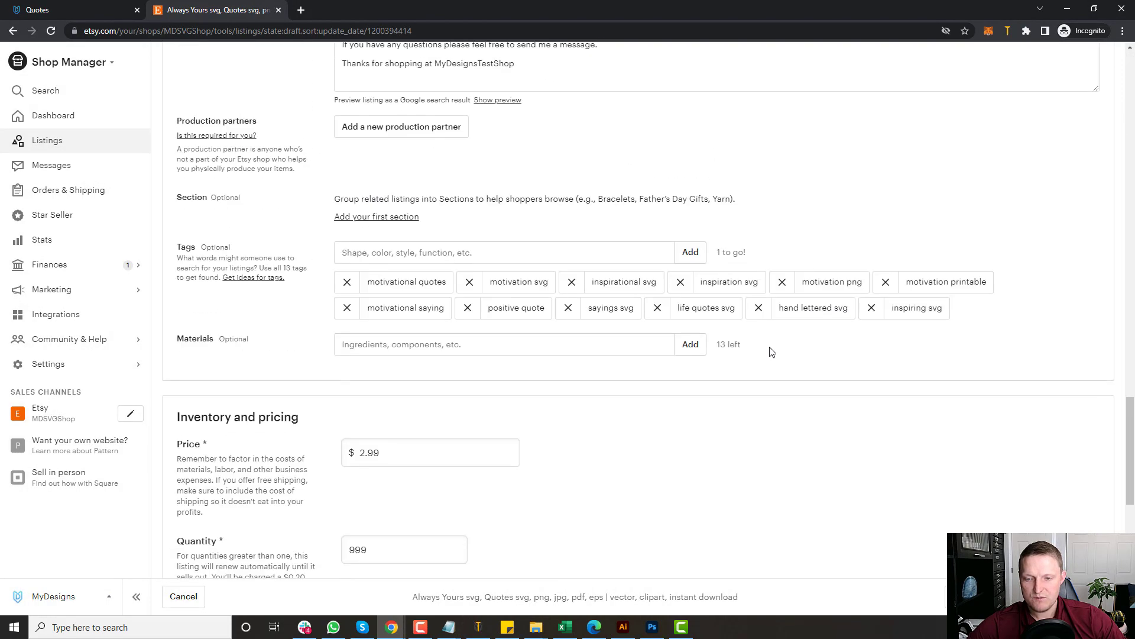
scroll(769, 337, down, 8)
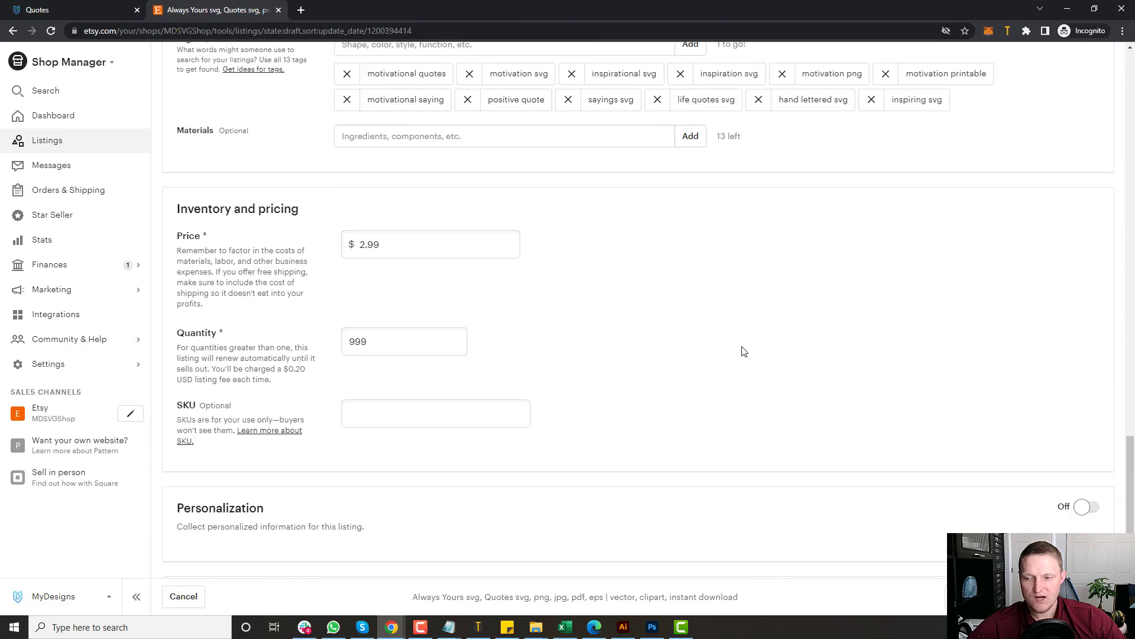
scroll(731, 343, down, 2)
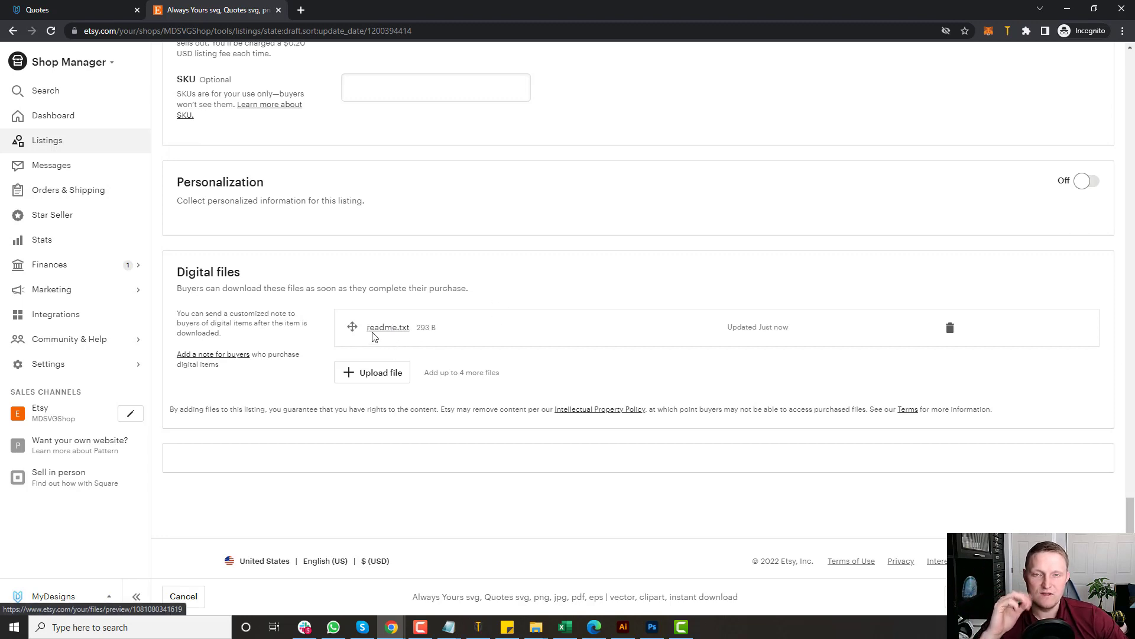
Leave the Always Yours draft without saving and show the shop's draft listings again.
scroll(548, 338, up, 10)
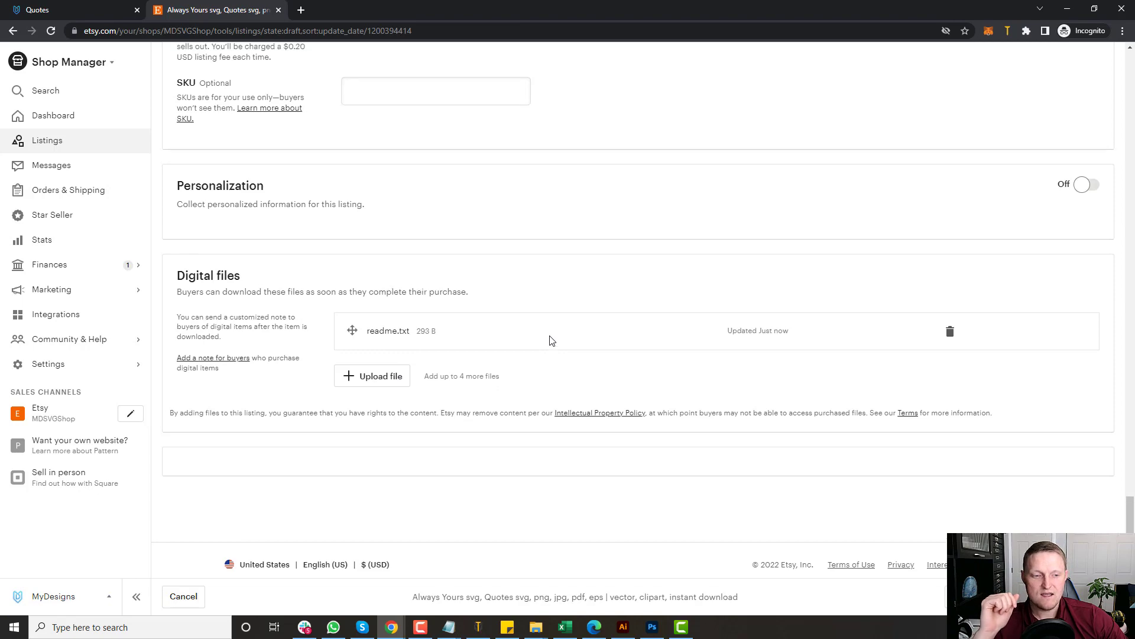
scroll(532, 295, up, 10)
click(64, 144)
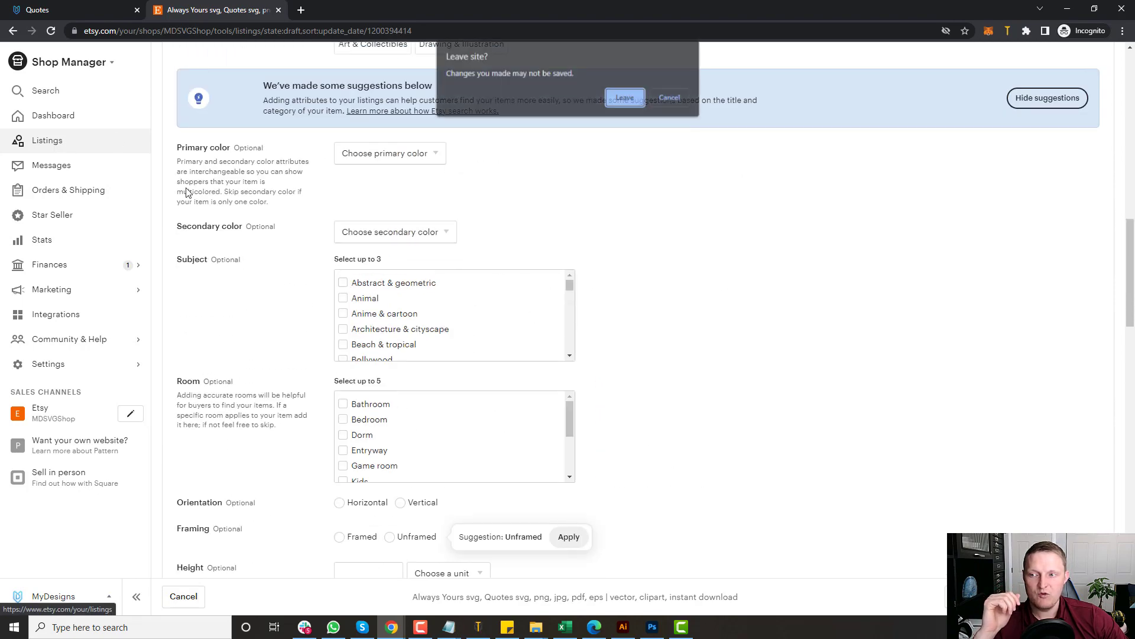
click(626, 97)
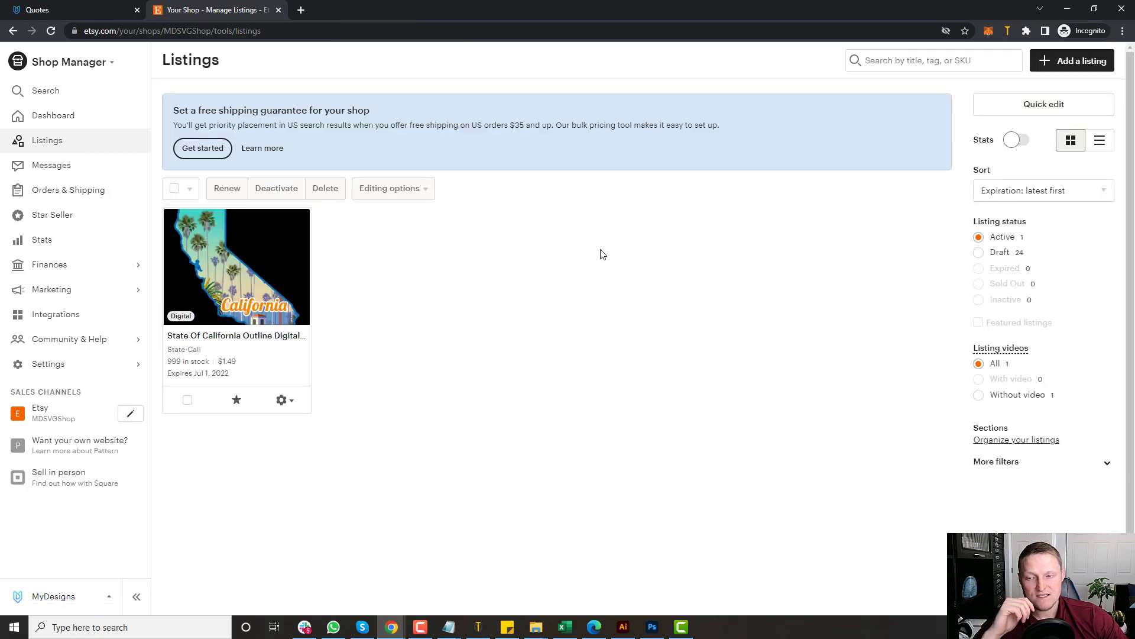
click(997, 253)
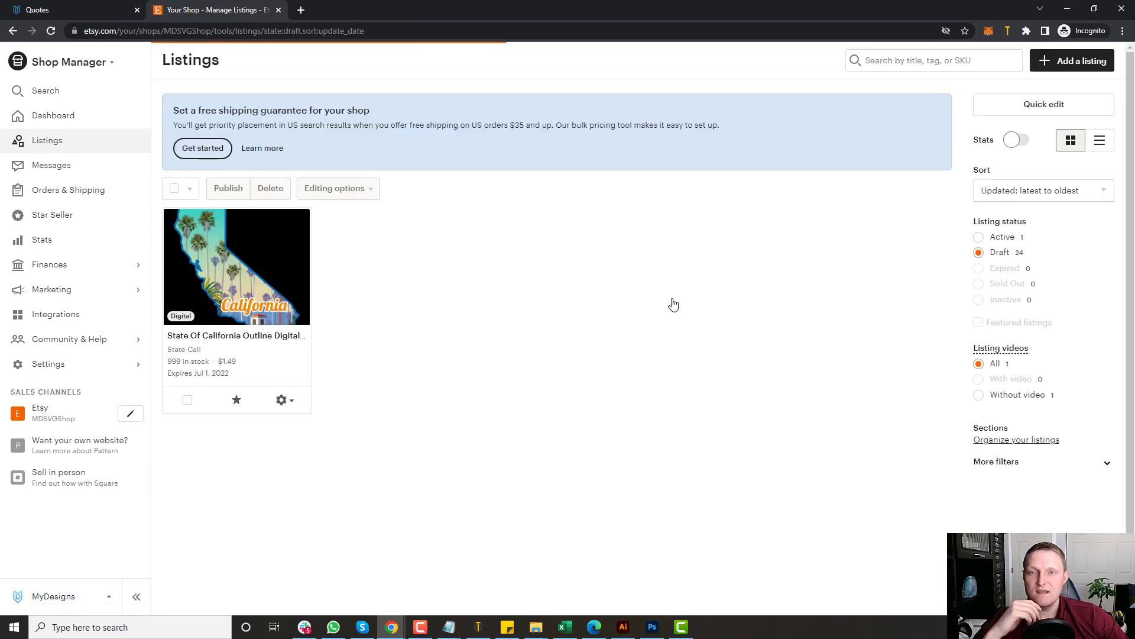